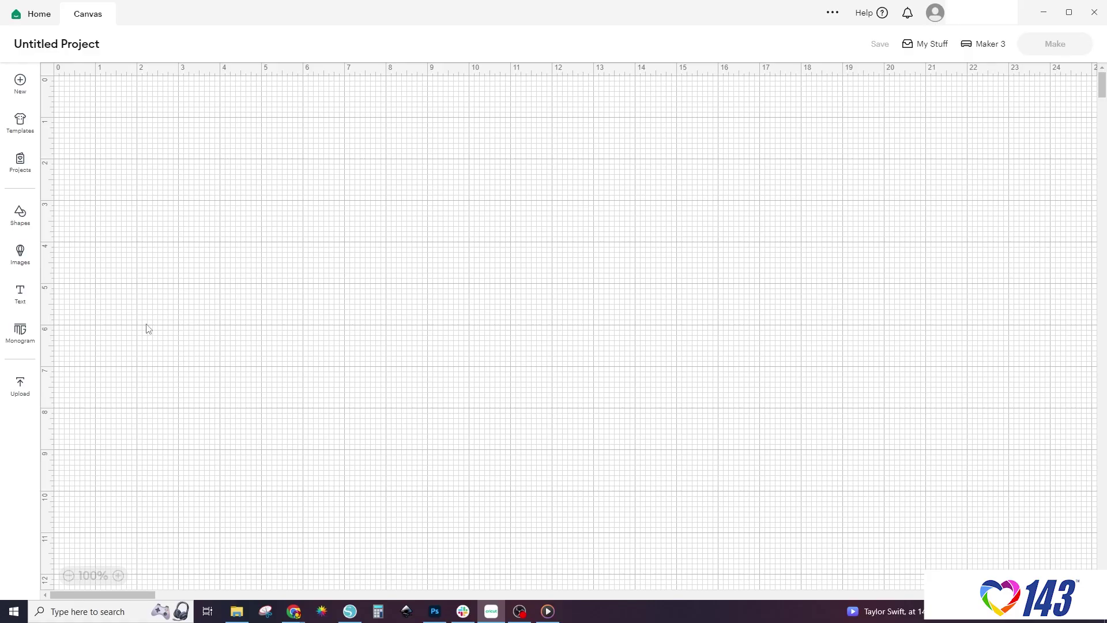
- Add a text object reading "Rebels" to the canvas
{"action": "left_click", "coordinate": [23, 304]}
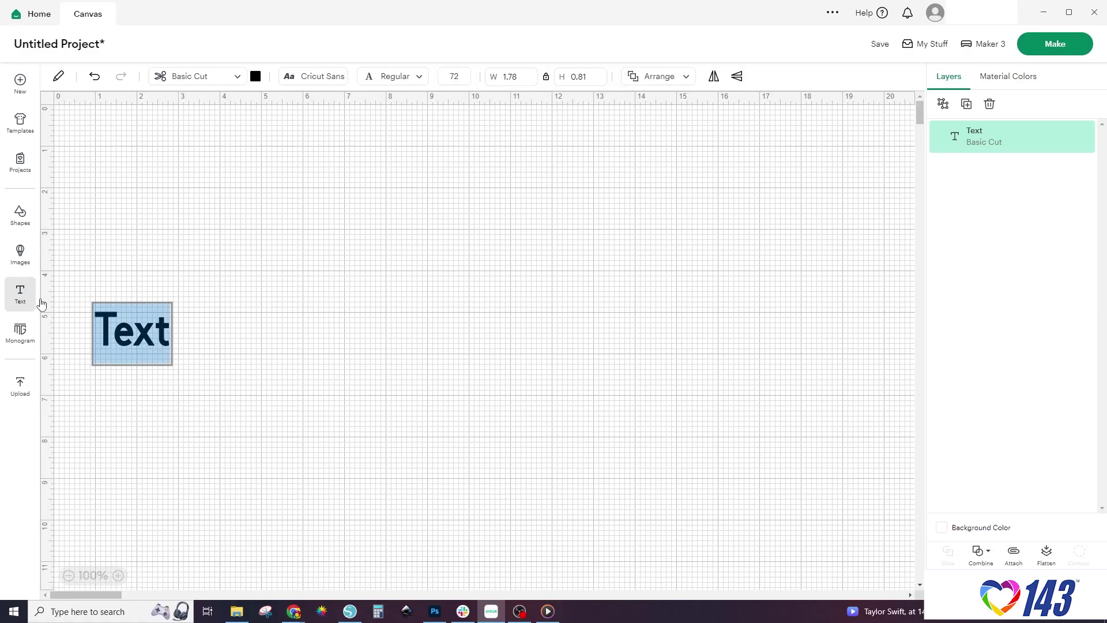
{"action": "type", "text": "Rebels"}
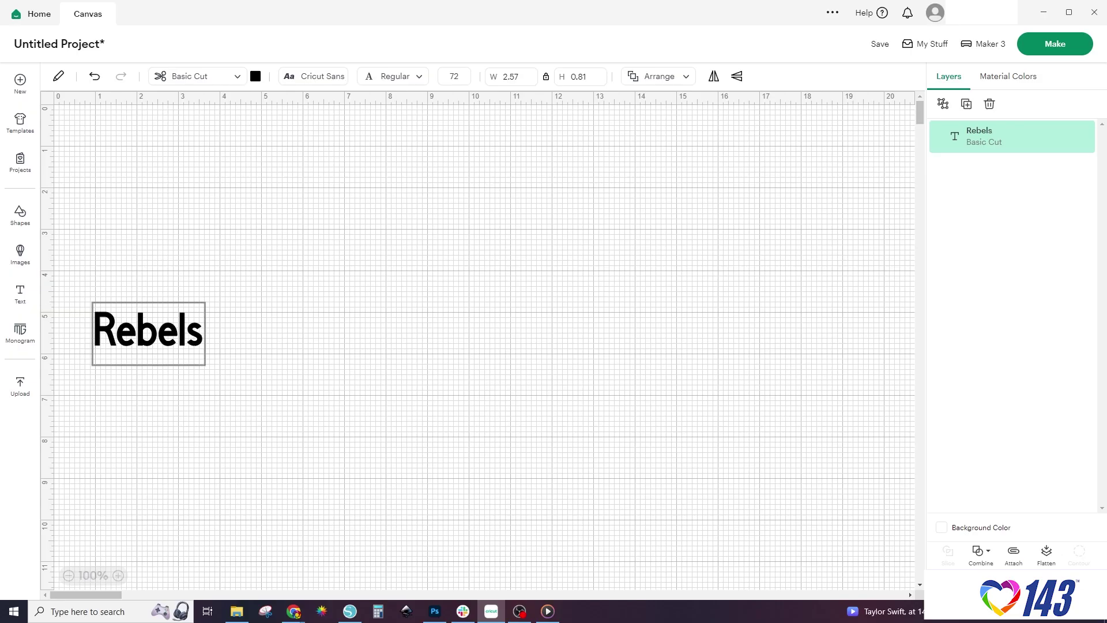
{"action": "left_click", "coordinate": [160, 250]}
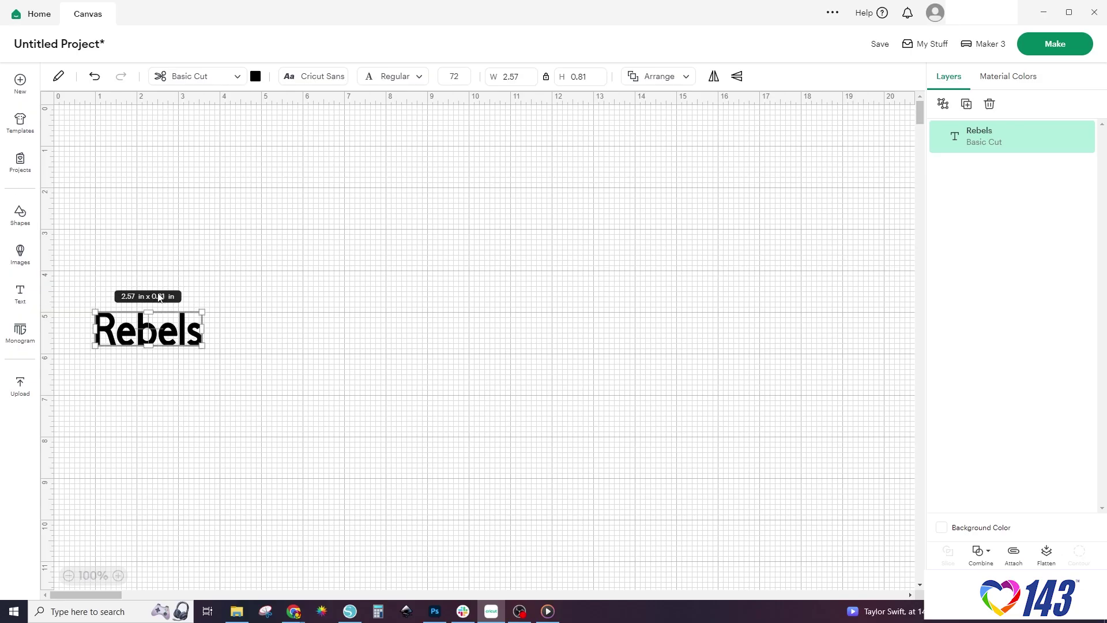
- Search the system fonts for "chica" and set the Rebels text in Chicago Athletic
{"action": "left_click", "coordinate": [322, 77]}
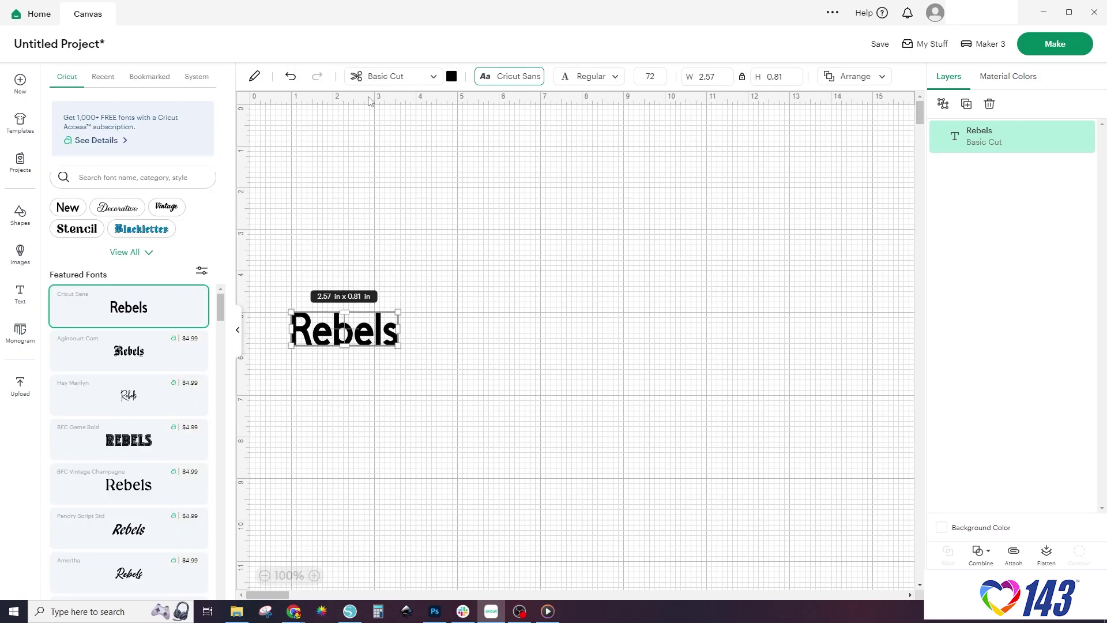
{"action": "left_click", "coordinate": [197, 79]}
{"action": "left_click", "coordinate": [159, 176]}
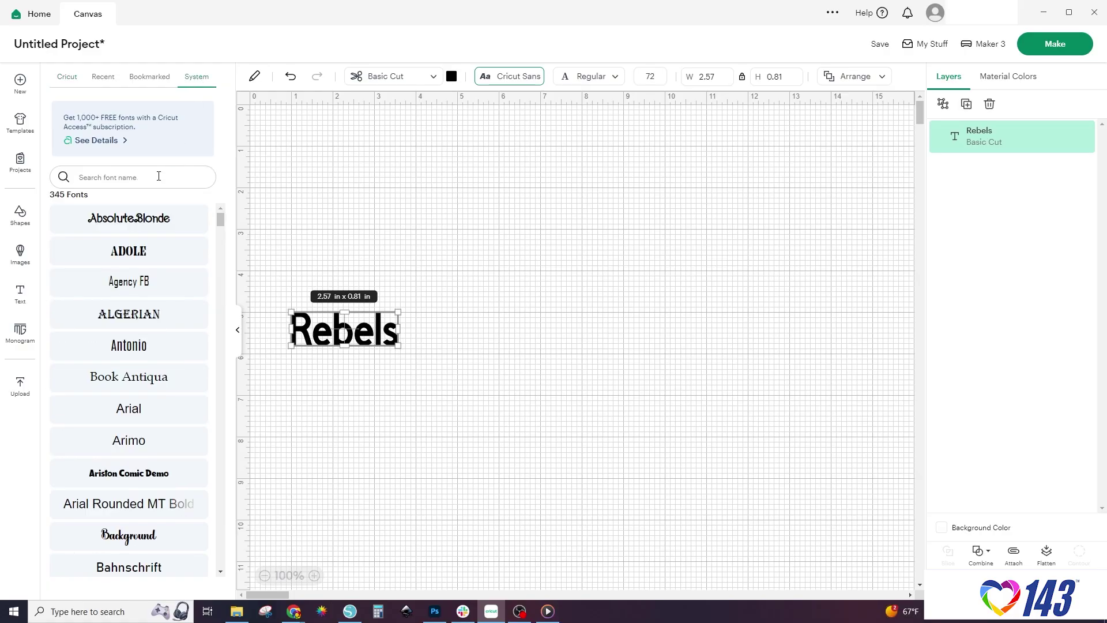
{"action": "type", "text": "chica"}
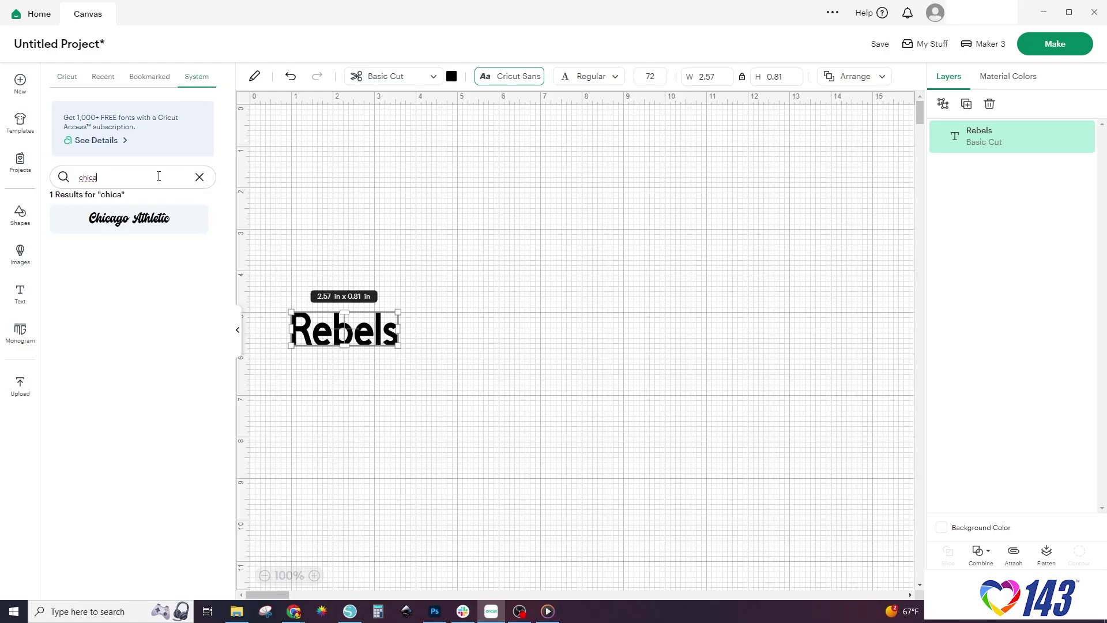
{"action": "left_click", "coordinate": [152, 219]}
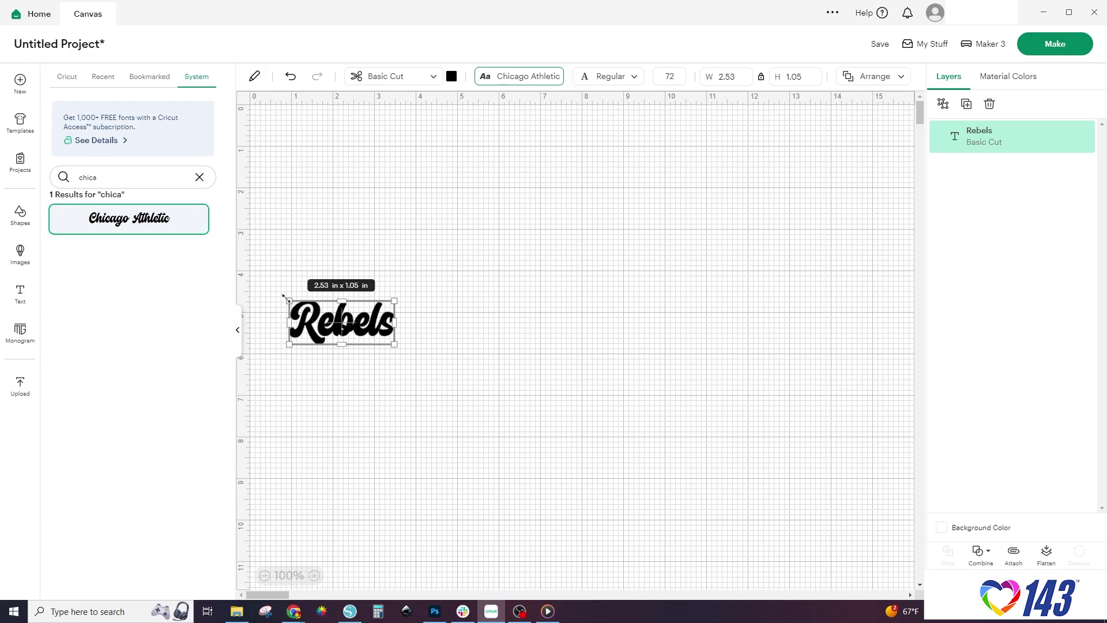
- Enlarge the Rebels text to about 6.15 × 2.55 in and weld its letters into one shape
{"action": "left_click", "coordinate": [238, 331]}
{"action": "left_click_drag", "start_coordinate": [200, 344], "coordinate": [464, 364]}
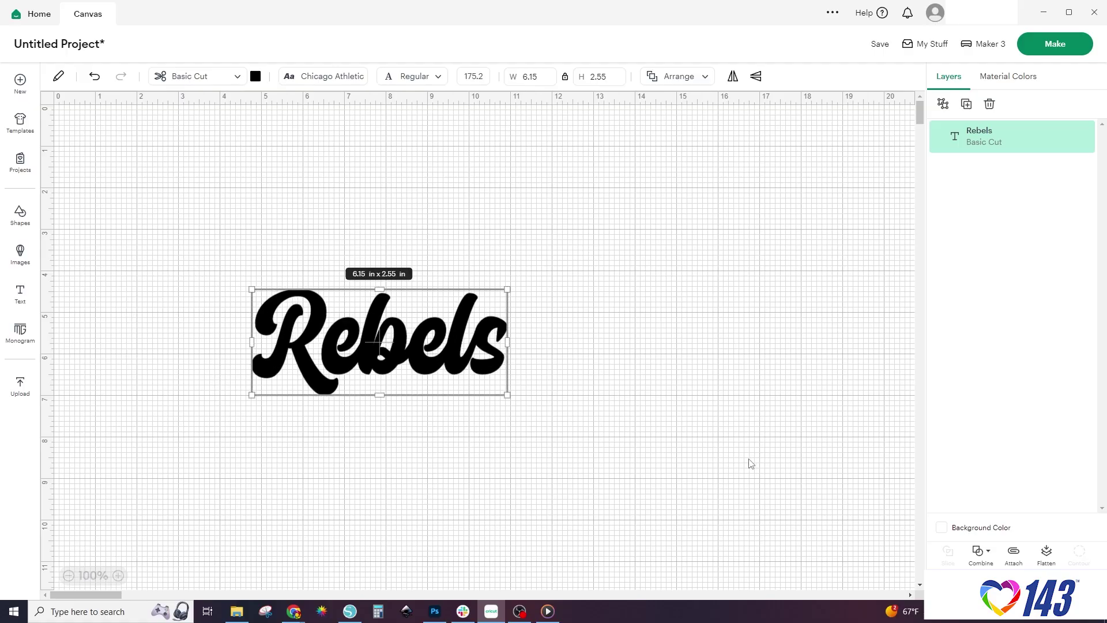
{"action": "left_click", "coordinate": [985, 556]}
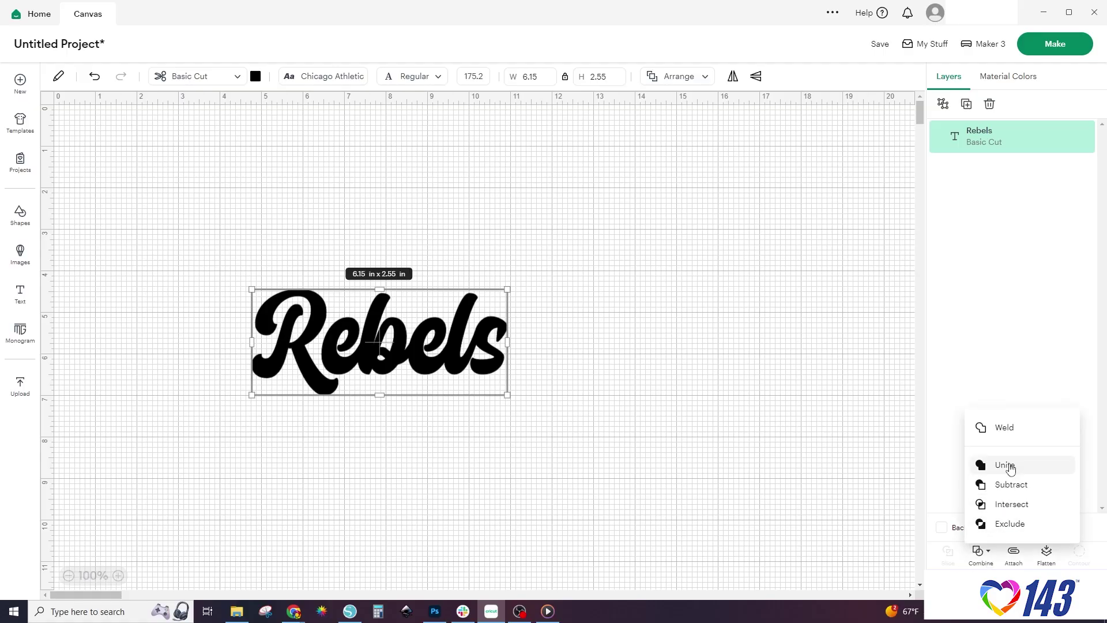
{"action": "left_click", "coordinate": [1012, 436]}
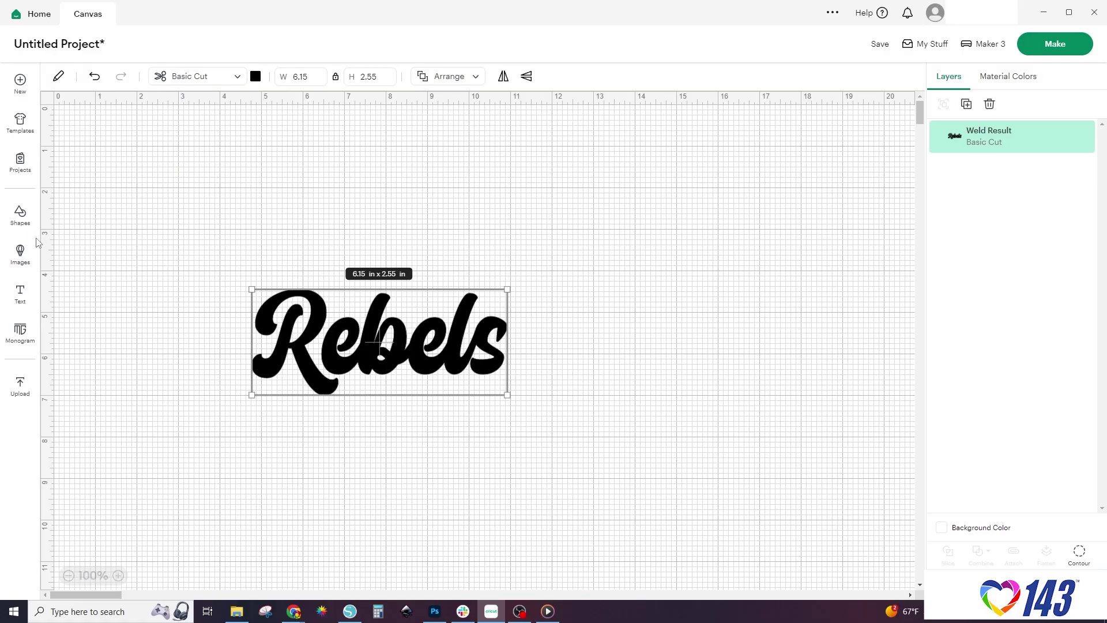
- Add a circle shape and set its width to 0.18 in with proportions locked
{"action": "left_click", "coordinate": [26, 222]}
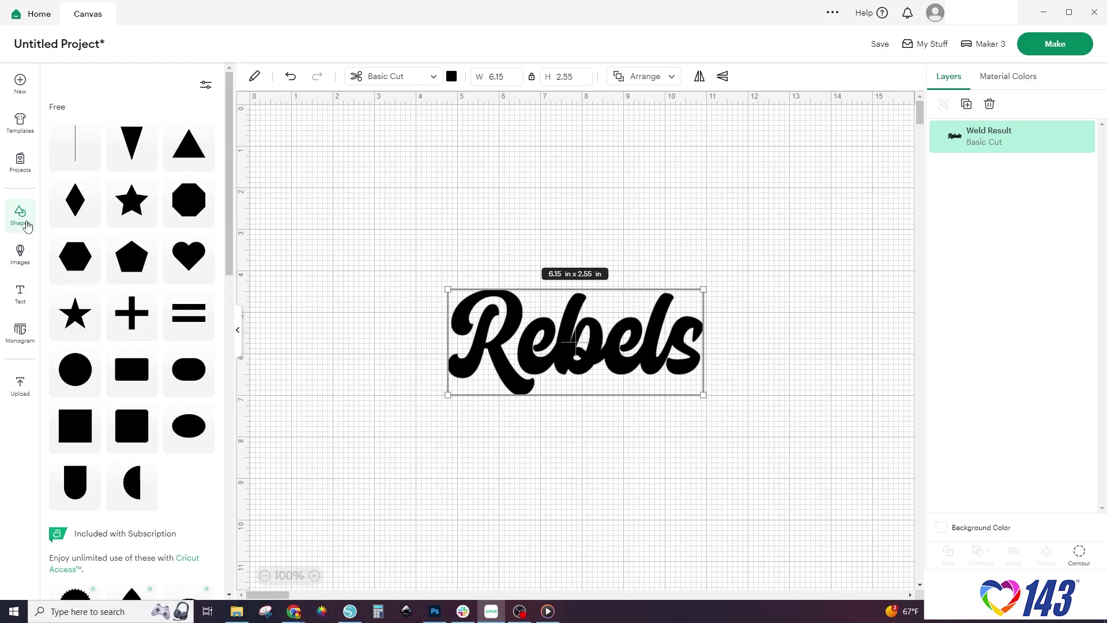
{"action": "left_click", "coordinate": [78, 369]}
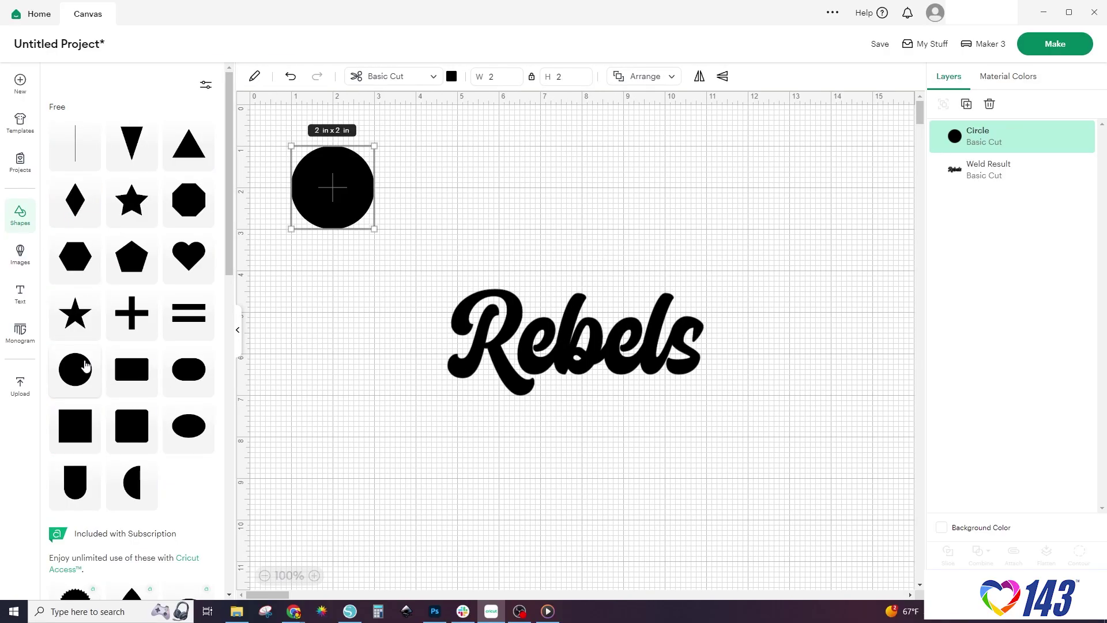
{"action": "left_click", "coordinate": [238, 338]}
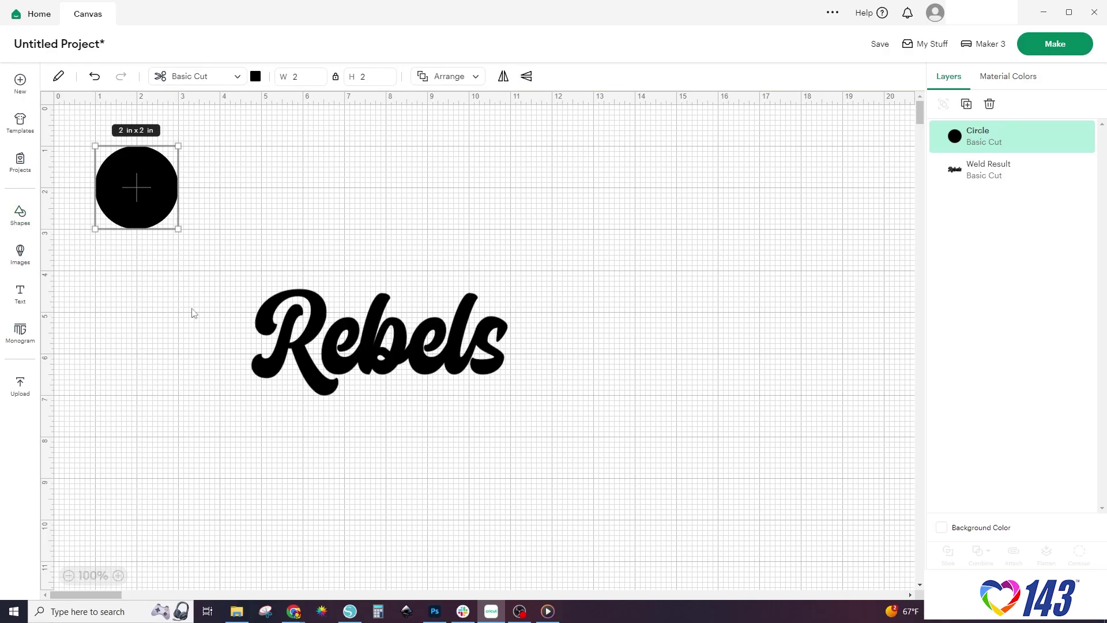
{"action": "left_click", "coordinate": [301, 78]}
{"action": "type", "text": "0.18"}
{"action": "key", "text": "Return"}
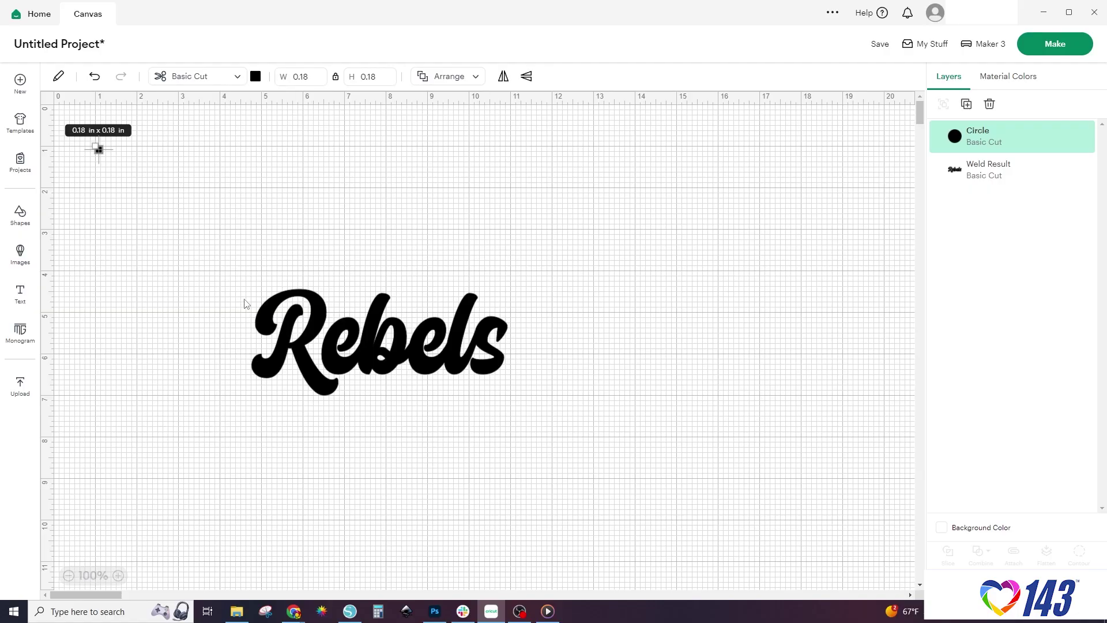
- Reposition the welded Rebels lettering so it sits below and clear of the small circle
{"action": "left_click_drag", "start_coordinate": [298, 353], "coordinate": [106, 232]}
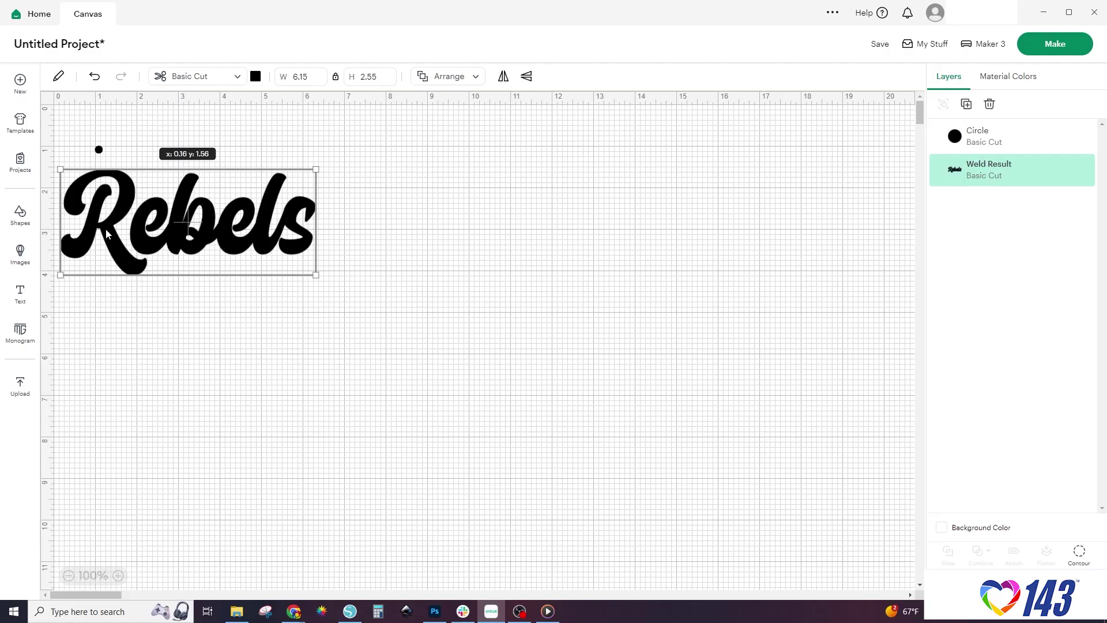
{"action": "left_click", "coordinate": [117, 575]}
{"action": "left_click", "coordinate": [118, 575]}
{"action": "left_click", "coordinate": [118, 576]}
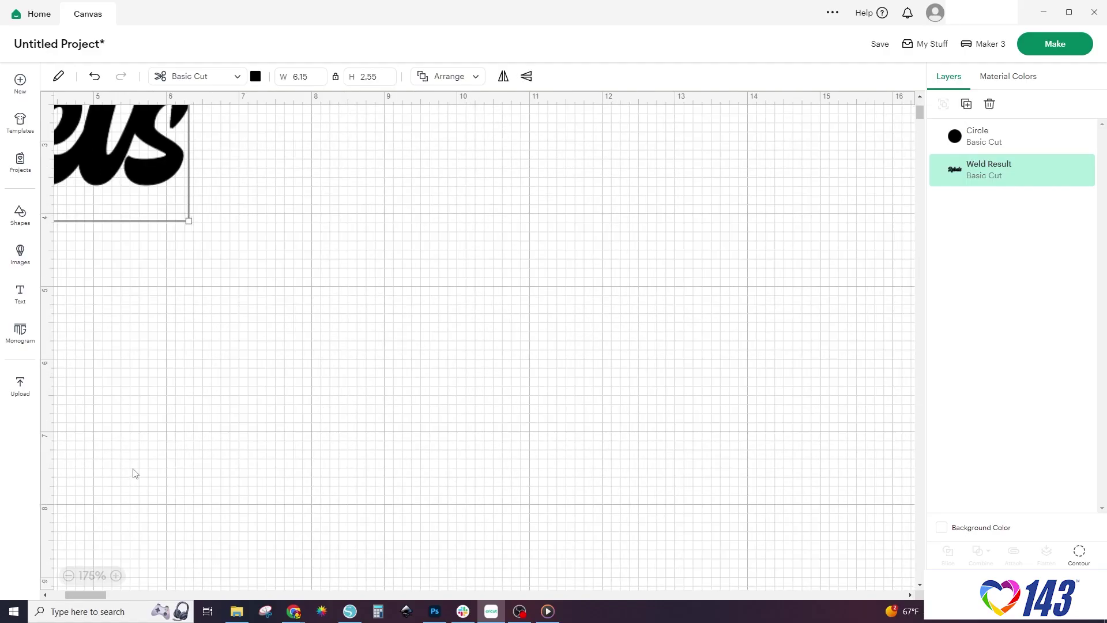
{"action": "left_click", "coordinate": [132, 469]}
{"action": "scroll", "coordinate": [161, 423], "scroll_direction": "up", "scroll_amount": 3}
{"action": "left_click_drag", "start_coordinate": [101, 598], "coordinate": [86, 596]}
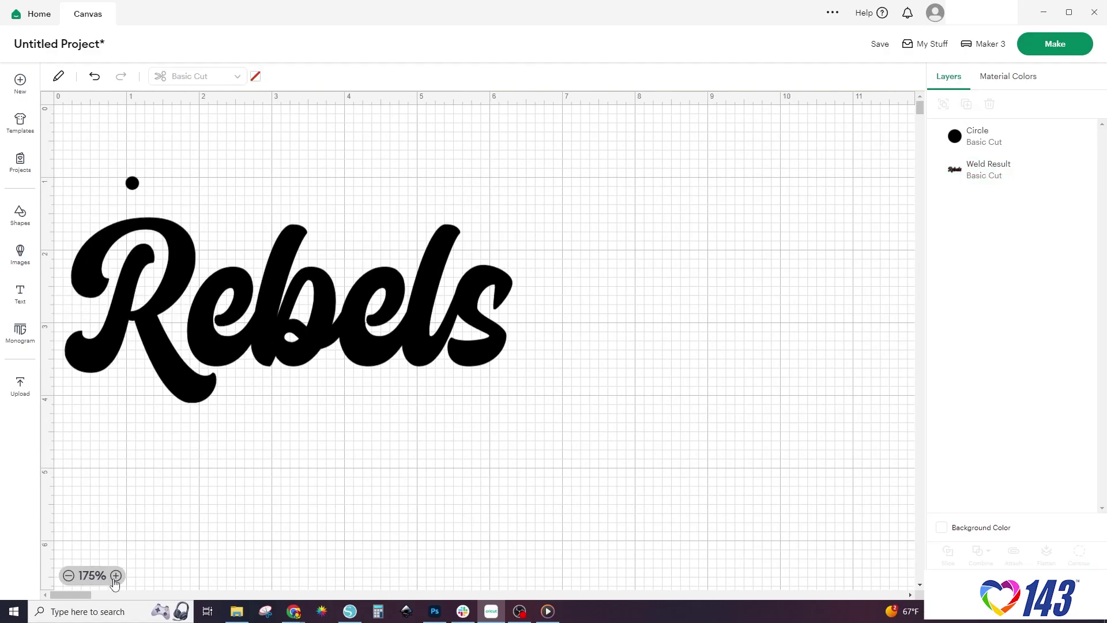
{"action": "left_click_drag", "start_coordinate": [274, 345], "coordinate": [402, 410]}
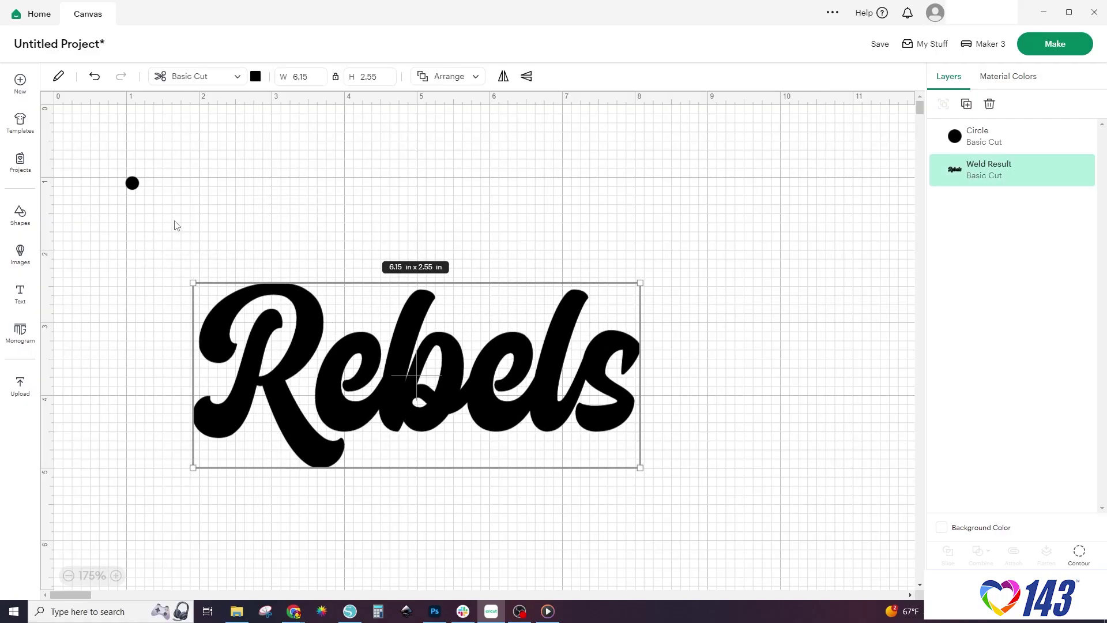
- Create a rounded-corner offset around the Rebels lettering at a distance of 0.194 in
{"action": "left_click", "coordinate": [58, 76]}
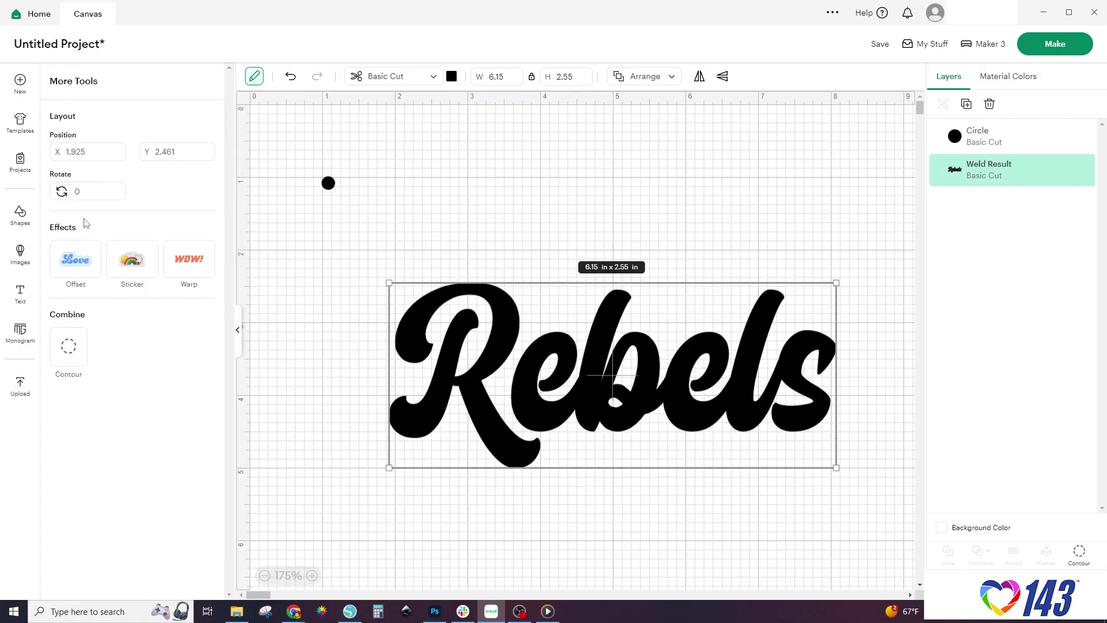
{"action": "left_click", "coordinate": [82, 266]}
{"action": "left_click_drag", "start_coordinate": [344, 286], "coordinate": [358, 293]}
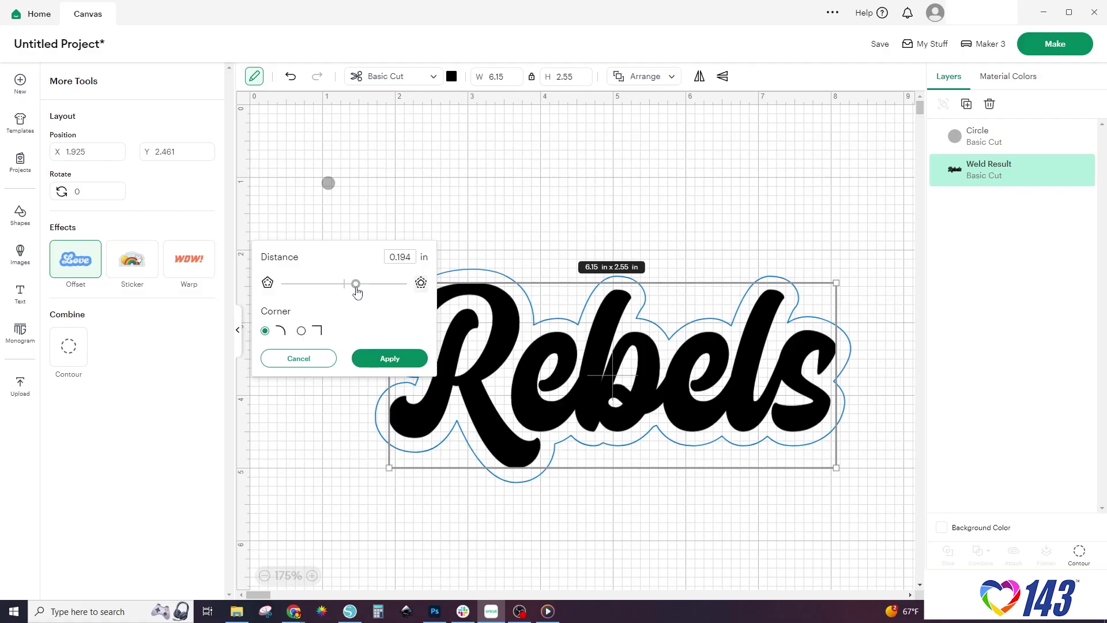
{"action": "left_click", "coordinate": [378, 361]}
- Move the small circle above the letter R, duplicate it and place the copy directly beside it
{"action": "left_click", "coordinate": [328, 183]}
{"action": "left_click_drag", "start_coordinate": [328, 183], "coordinate": [387, 159]}
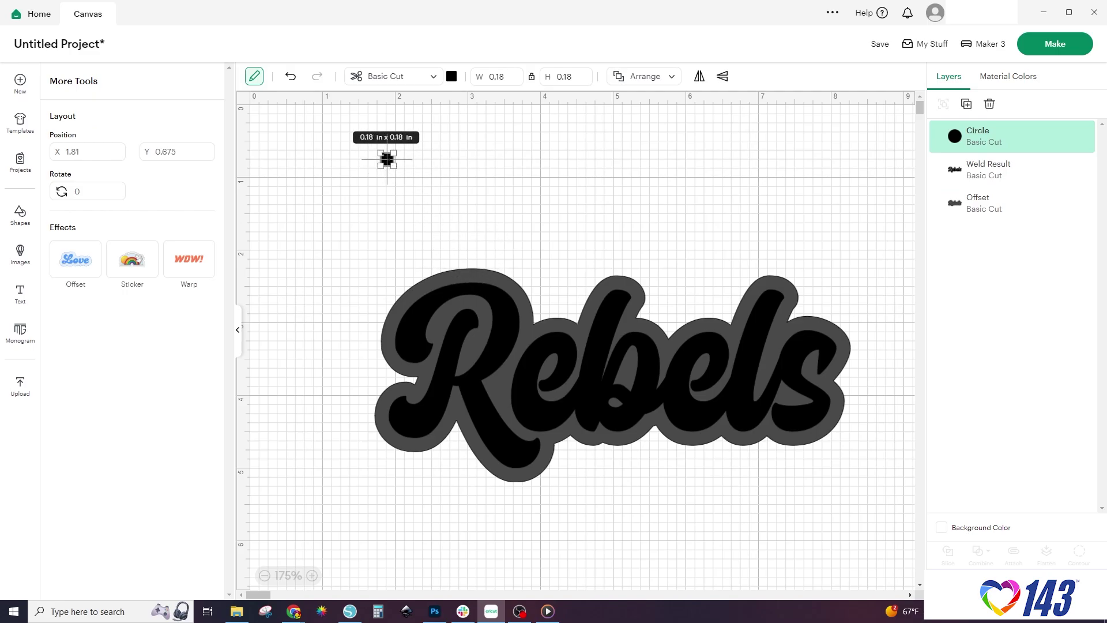
{"action": "right_click", "coordinate": [389, 164]}
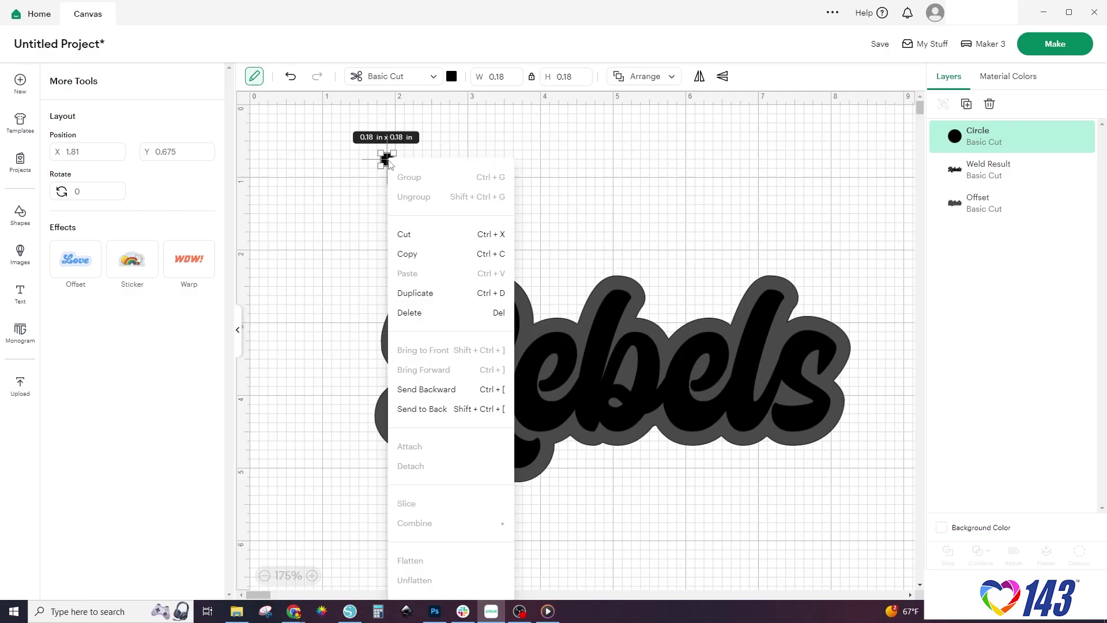
{"action": "left_click", "coordinate": [446, 293]}
{"action": "left_click", "coordinate": [500, 205]}
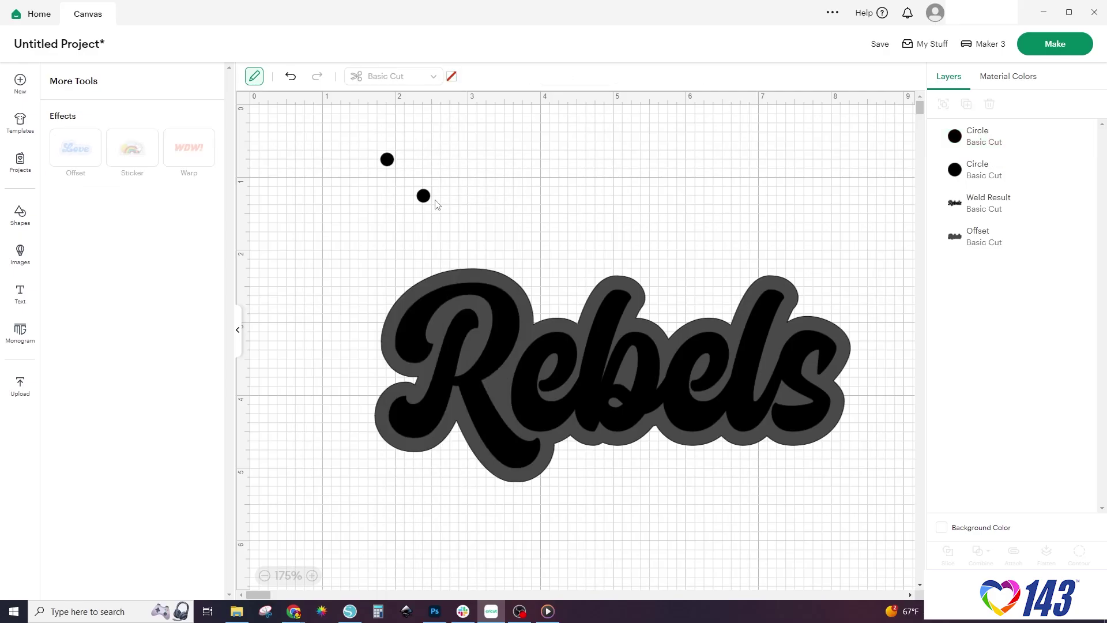
{"action": "mouse_move", "coordinate": [426, 199]}
{"action": "left_mouse_down"}
{"action": "mouse_move", "coordinate": [412, 163]}
{"action": "mouse_move", "coordinate": [370, 151]}
{"action": "mouse_move", "coordinate": [417, 168]}
{"action": "left_mouse_up"}
- Duplicate the pair of circles and the resulting block downward to build two columns of four circles
{"action": "left_click", "coordinate": [344, 135]}
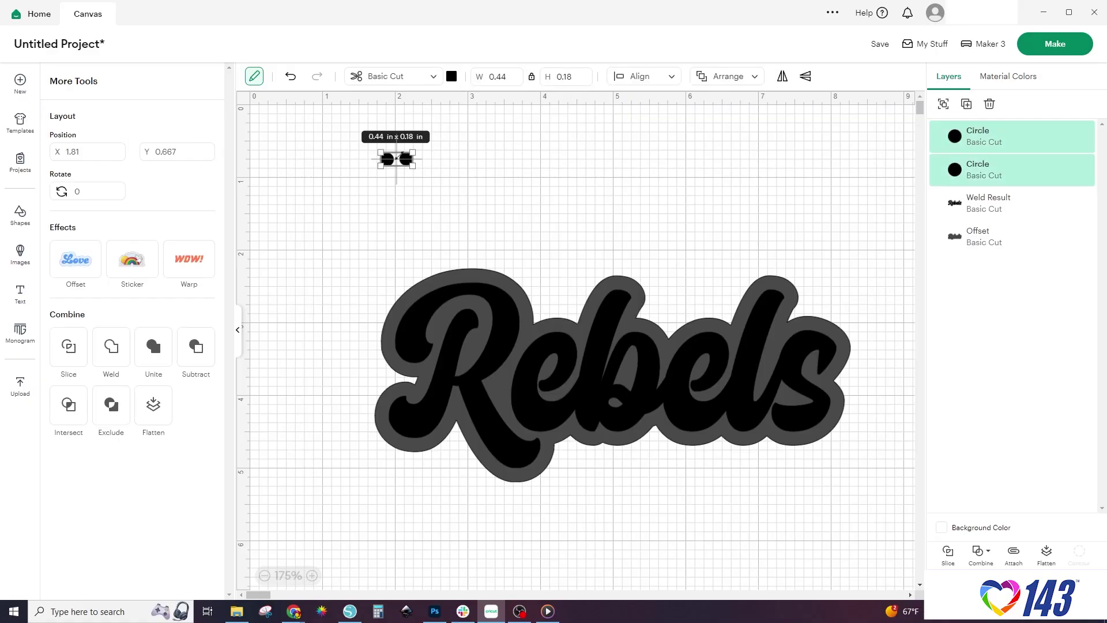
{"action": "right_click", "coordinate": [397, 159]}
{"action": "left_click", "coordinate": [424, 289]}
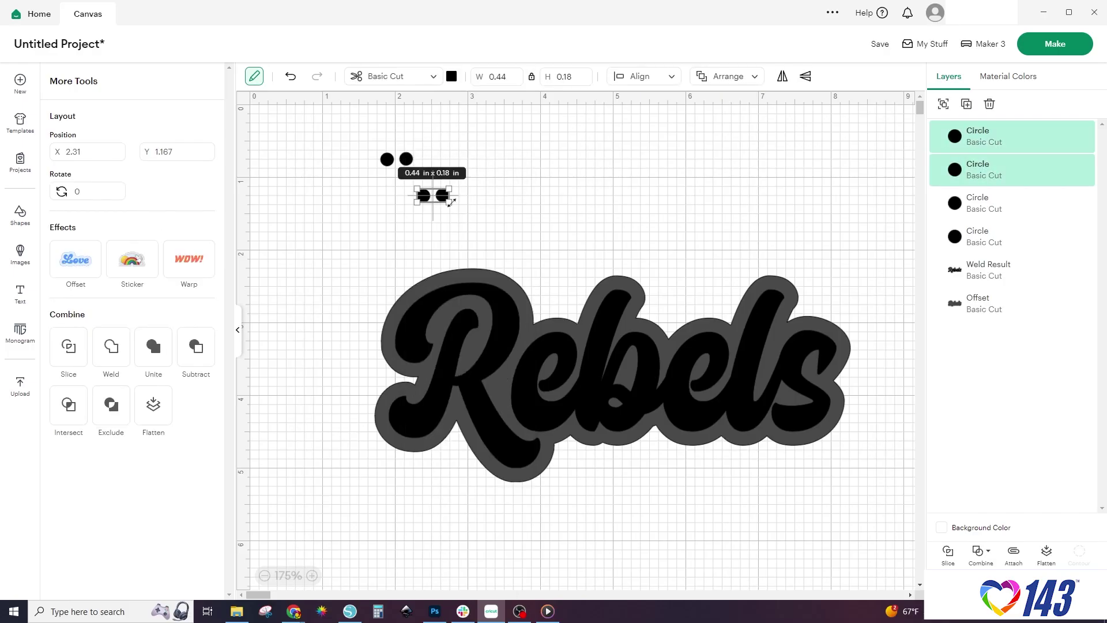
{"action": "left_click", "coordinate": [474, 208]}
{"action": "left_click_drag", "start_coordinate": [443, 194], "coordinate": [379, 163]}
{"action": "right_click", "coordinate": [396, 168]}
{"action": "left_click", "coordinate": [425, 290]}
{"action": "left_click_drag", "start_coordinate": [431, 203], "coordinate": [398, 206]}
{"action": "left_click", "coordinate": [456, 229]}
- Duplicate the whole block of circles sideways repeatedly to build four rows of sixteen circles
{"action": "left_click_drag", "start_coordinate": [458, 230], "coordinate": [376, 150]}
{"action": "right_click", "coordinate": [397, 162]}
{"action": "left_click", "coordinate": [424, 284]}
{"action": "left_click_drag", "start_coordinate": [443, 231], "coordinate": [445, 195]}
{"action": "left_click_drag", "start_coordinate": [478, 244], "coordinate": [377, 149]}
{"action": "right_click", "coordinate": [413, 165]}
{"action": "left_click", "coordinate": [424, 293]}
{"action": "left_click_drag", "start_coordinate": [462, 234], "coordinate": [503, 194]}
{"action": "left_click_drag", "start_coordinate": [561, 247], "coordinate": [348, 144]}
{"action": "right_click", "coordinate": [445, 168]}
{"action": "left_click", "coordinate": [461, 291]}
{"action": "left_click_drag", "start_coordinate": [464, 187], "coordinate": [612, 183]}
{"action": "left_click", "coordinate": [563, 278]}
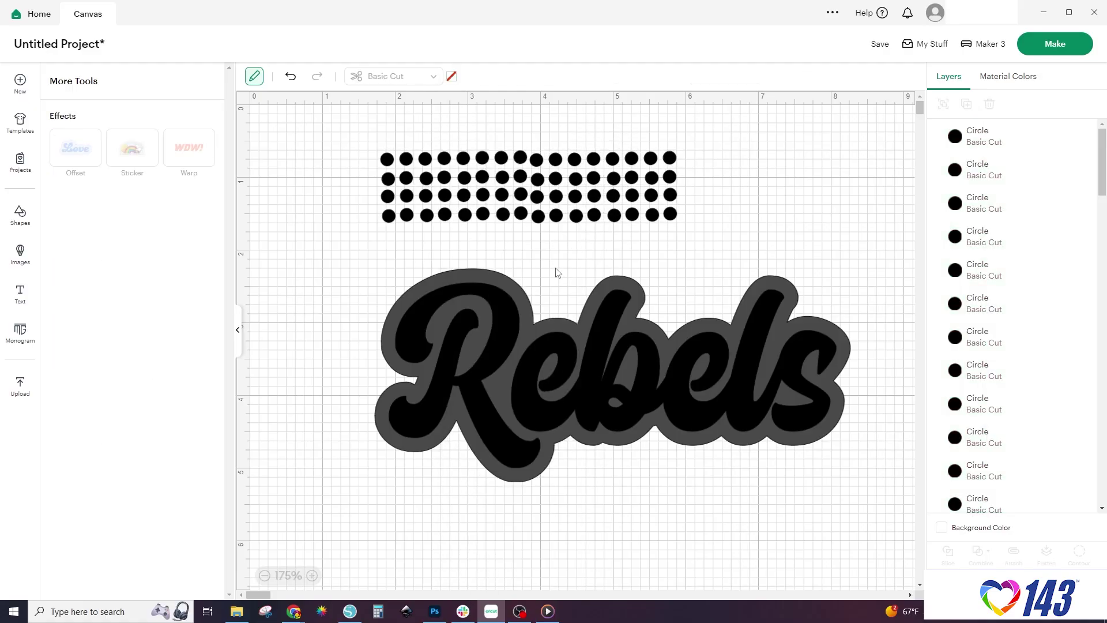
- Place circles from the grid along the offset's outline around the top of the letter R
{"action": "left_click_drag", "start_coordinate": [393, 222], "coordinate": [449, 278]}
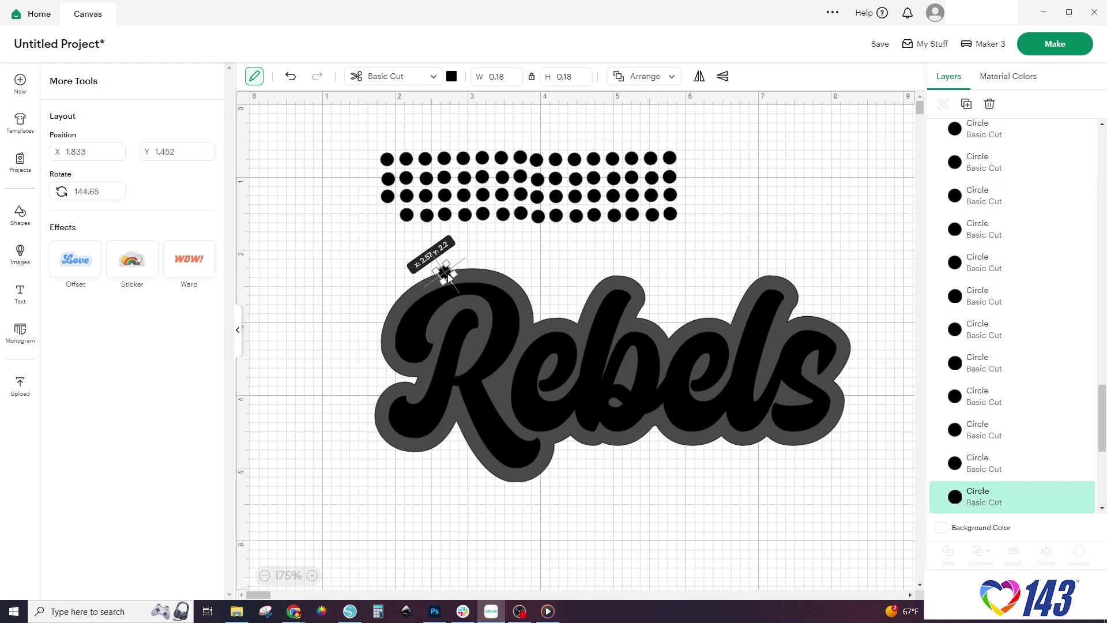
{"action": "left_click_drag", "start_coordinate": [408, 215], "coordinate": [429, 278]}
{"action": "left_click", "coordinate": [426, 217]}
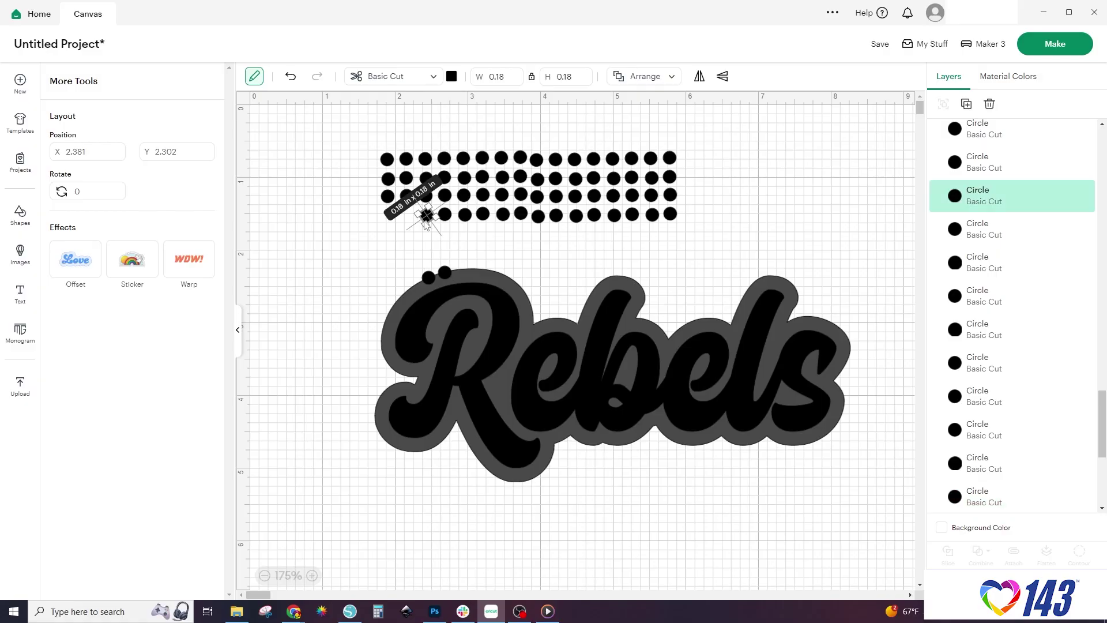
{"action": "left_click_drag", "start_coordinate": [419, 226], "coordinate": [402, 304]}
{"action": "left_click_drag", "start_coordinate": [464, 215], "coordinate": [383, 331]}
{"action": "left_click_drag", "start_coordinate": [502, 216], "coordinate": [463, 268]}
{"action": "left_click", "coordinate": [442, 265]}
{"action": "left_click", "coordinate": [507, 249]}
{"action": "left_click_drag", "start_coordinate": [537, 219], "coordinate": [500, 273]}
{"action": "left_click_drag", "start_coordinate": [580, 218], "coordinate": [518, 283]}
{"action": "left_click_drag", "start_coordinate": [612, 214], "coordinate": [534, 322]}
{"action": "left_click", "coordinate": [527, 307]}
{"action": "left_click", "coordinate": [528, 303]}
{"action": "left_click", "coordinate": [531, 282]}
{"action": "left_click", "coordinate": [517, 284]}
- Continue the evenly spaced circles down the left side and around the lower-left curl of the R's offset outline
{"action": "left_click", "coordinate": [522, 245]}
{"action": "left_click", "coordinate": [523, 245]}
{"action": "left_click_drag", "start_coordinate": [594, 196], "coordinate": [388, 363]}
{"action": "left_click_drag", "start_coordinate": [632, 214], "coordinate": [408, 377]}
{"action": "left_click_drag", "start_coordinate": [649, 216], "coordinate": [390, 388]}
{"action": "left_click_drag", "start_coordinate": [651, 196], "coordinate": [371, 419]}
{"action": "left_click_drag", "start_coordinate": [632, 196], "coordinate": [372, 419]}
{"action": "left_click", "coordinate": [335, 316]}
{"action": "left_click_drag", "start_coordinate": [614, 196], "coordinate": [395, 450]}
{"action": "left_click_drag", "start_coordinate": [577, 195], "coordinate": [429, 450]}
{"action": "left_click", "coordinate": [427, 453]}
{"action": "left_click_drag", "start_coordinate": [537, 197], "coordinate": [443, 440]}
- Place circles along the offset's outline above the first e and up the left side of the b
{"action": "left_click_drag", "start_coordinate": [521, 195], "coordinate": [552, 317]}
{"action": "left_click", "coordinate": [446, 448]}
{"action": "left_click", "coordinate": [278, 328]}
{"action": "left_click_drag", "start_coordinate": [483, 195], "coordinate": [573, 322]}
{"action": "left_click_drag", "start_coordinate": [552, 318], "coordinate": [552, 319]}
{"action": "left_click", "coordinate": [550, 239]}
{"action": "left_click_drag", "start_coordinate": [463, 196], "coordinate": [583, 307]}
{"action": "left_click_drag", "start_coordinate": [584, 307], "coordinate": [584, 305]}
{"action": "left_click_drag", "start_coordinate": [444, 196], "coordinate": [595, 282]}
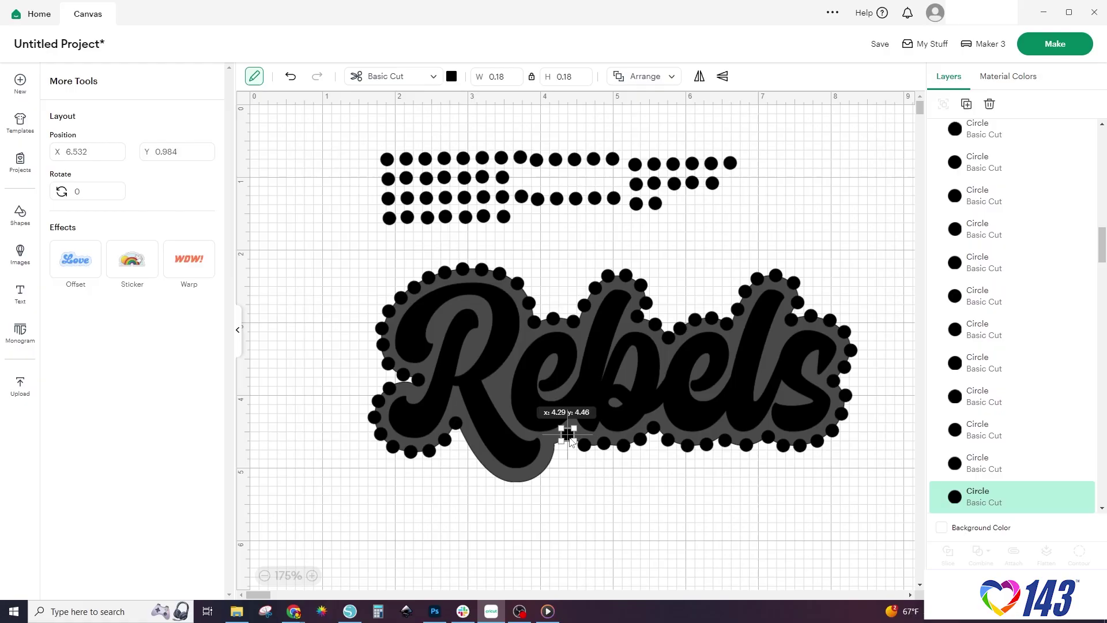
- Complete the circle border around the R's lower tail and fine-tune the spacing of a circle below the lettering
{"action": "left_click_drag", "start_coordinate": [567, 413], "coordinate": [555, 445]}
{"action": "left_click_drag", "start_coordinate": [626, 372], "coordinate": [549, 462]}
{"action": "left_click_drag", "start_coordinate": [656, 203], "coordinate": [520, 482]}
{"action": "left_click_drag", "start_coordinate": [654, 183], "coordinate": [501, 481]}
{"action": "left_click_drag", "start_coordinate": [614, 198], "coordinate": [484, 470]}
{"action": "left_click_drag", "start_coordinate": [595, 198], "coordinate": [470, 453]}
{"action": "left_click_drag", "start_coordinate": [575, 198], "coordinate": [475, 456]}
{"action": "left_click", "coordinate": [719, 511]}
{"action": "left_click_drag", "start_coordinate": [725, 440], "coordinate": [724, 442]}
{"action": "left_click", "coordinate": [858, 524]}
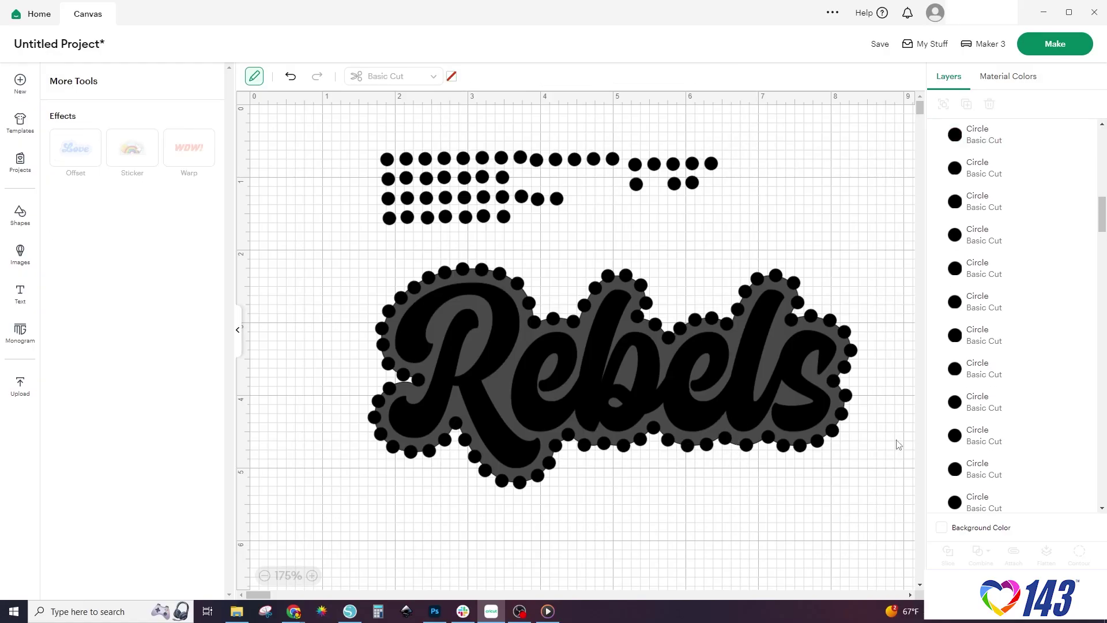
- Hide the Offset layer to check the circle border around the lettering, and show the layer again
{"action": "left_click", "coordinate": [731, 339]}
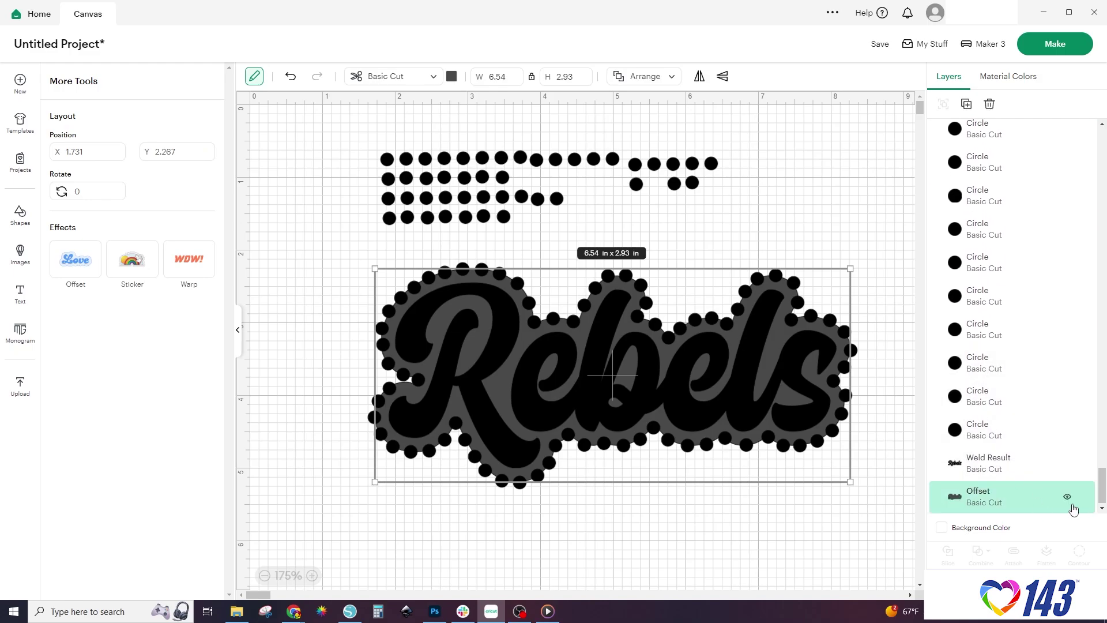
{"action": "left_click", "coordinate": [1067, 497]}
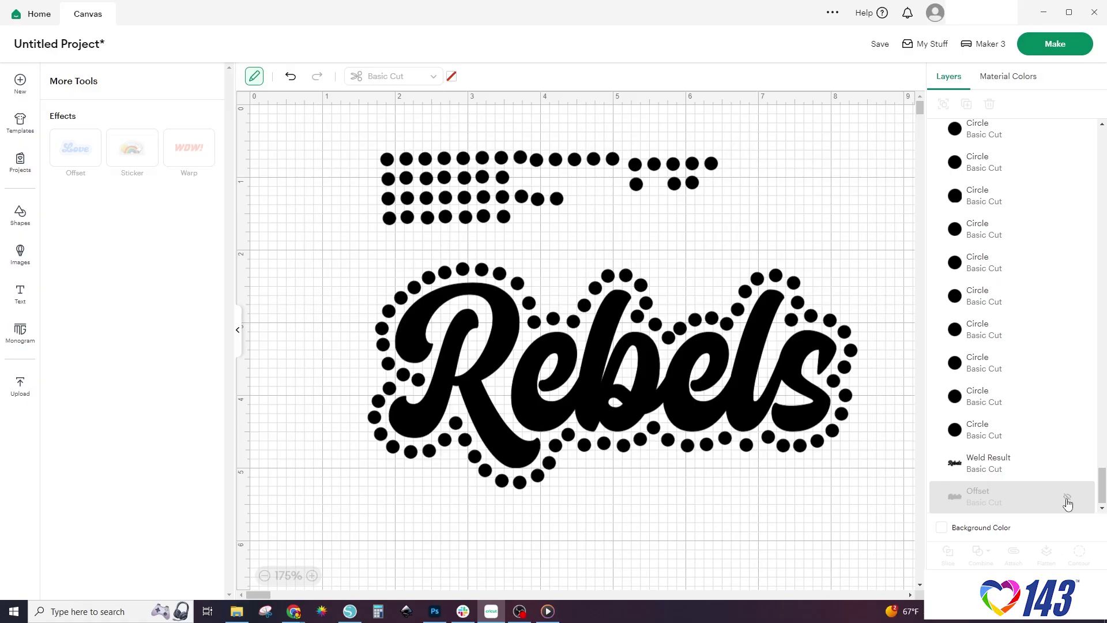
{"action": "left_click", "coordinate": [1067, 498]}
{"action": "right_click", "coordinate": [1069, 501]}
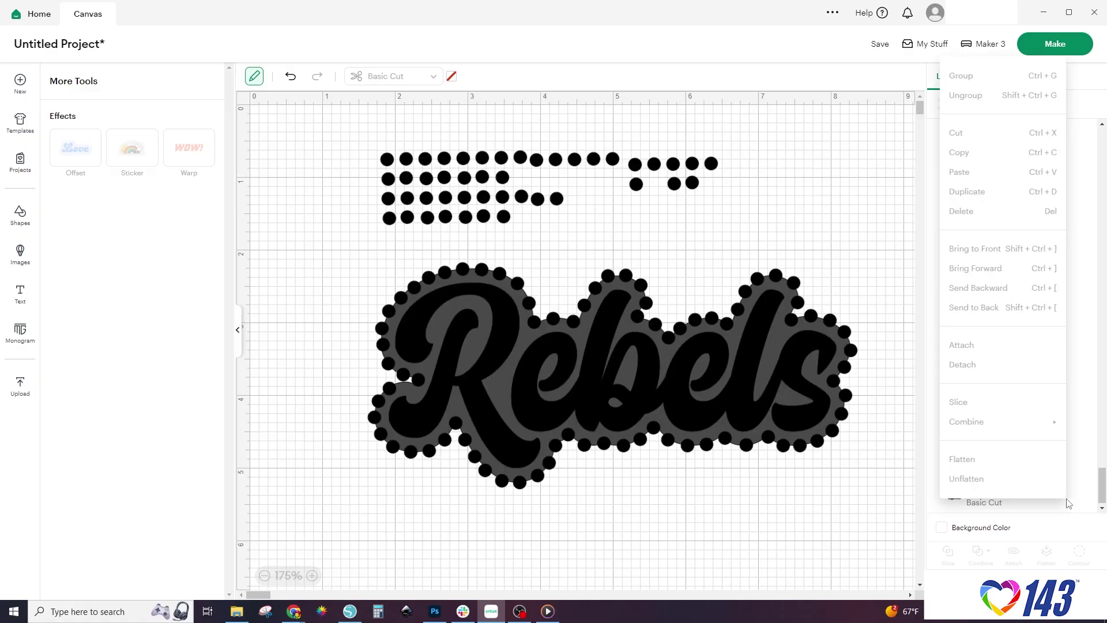
{"action": "left_click", "coordinate": [1037, 506]}
- Move the Rebels lettering and its offset below the circle border, and group the border circles
{"action": "left_click", "coordinate": [760, 331]}
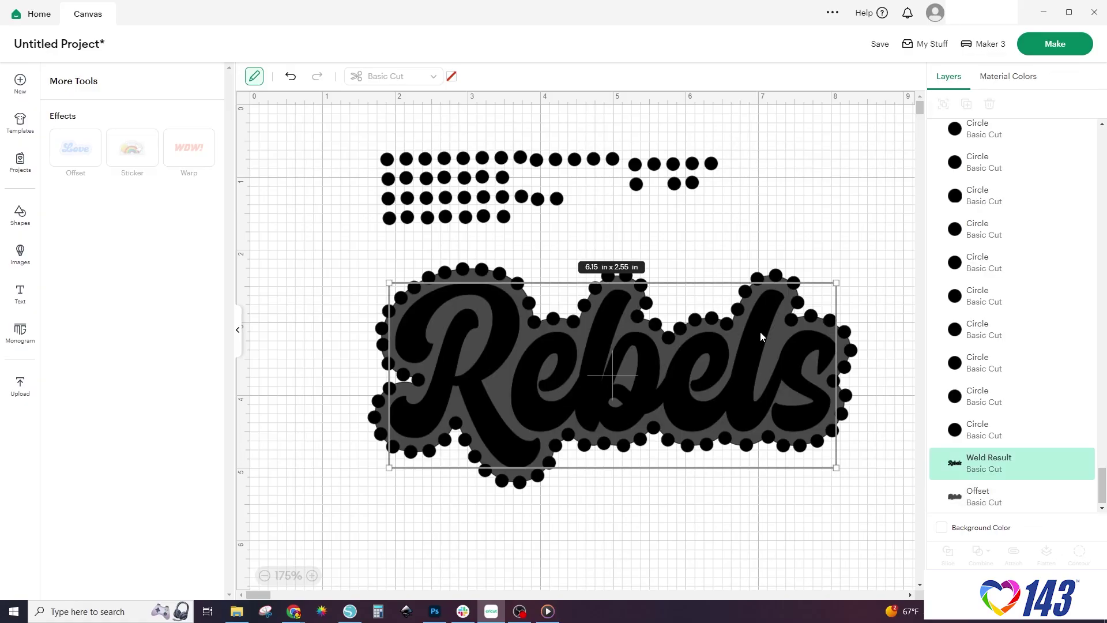
{"action": "left_click", "coordinate": [993, 504], "text": "shift"}
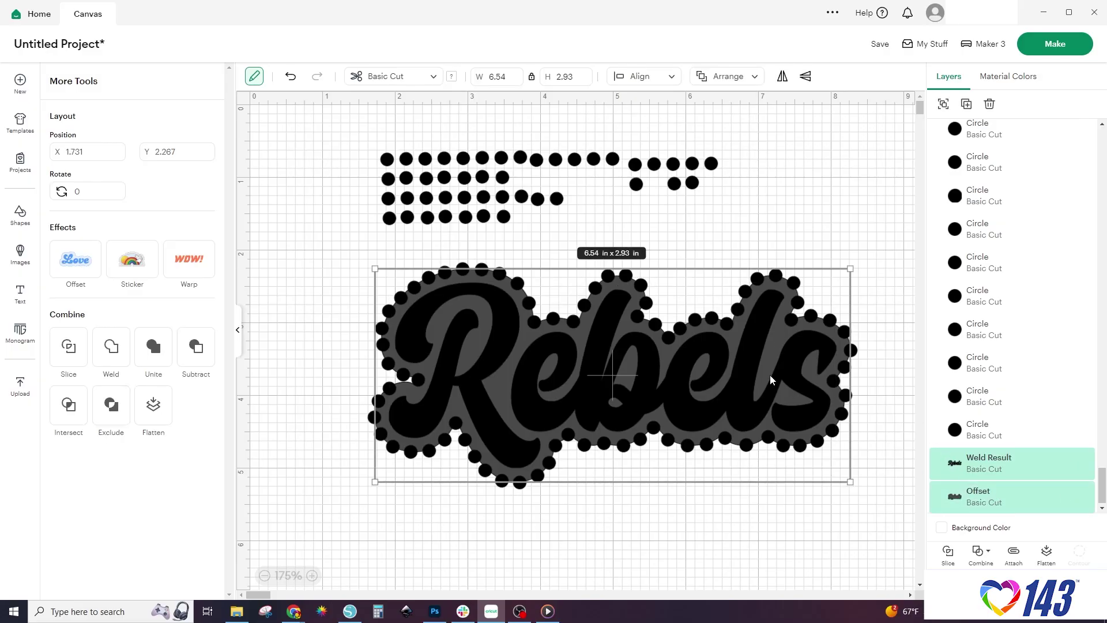
{"action": "left_click_drag", "start_coordinate": [773, 379], "coordinate": [776, 622]}
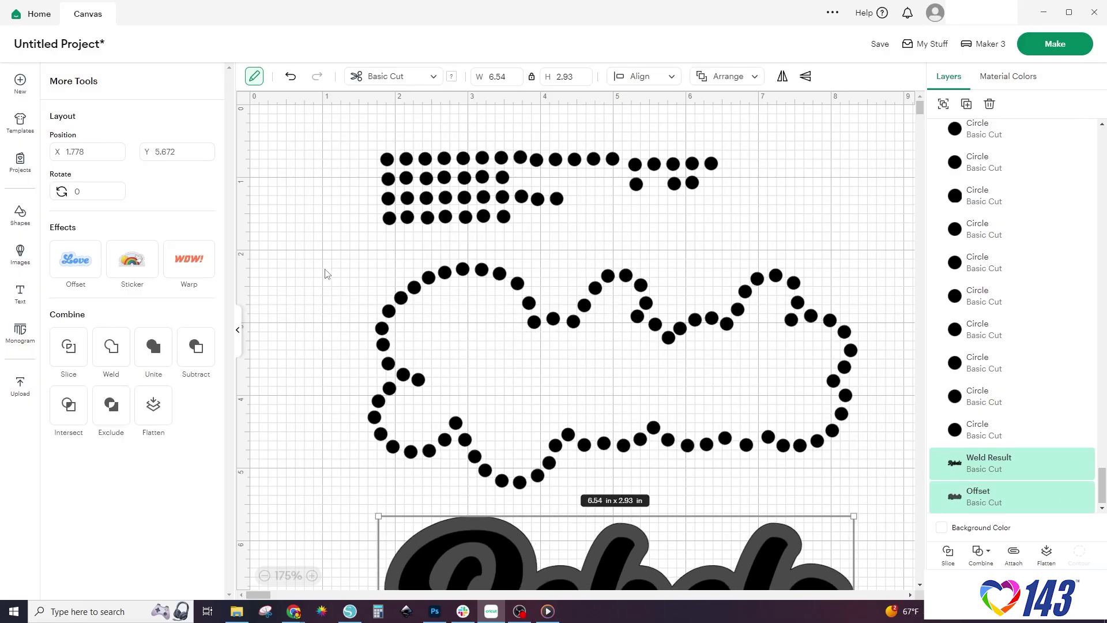
{"action": "left_click_drag", "start_coordinate": [326, 248], "coordinate": [901, 512]}
{"action": "right_click", "coordinate": [791, 396]}
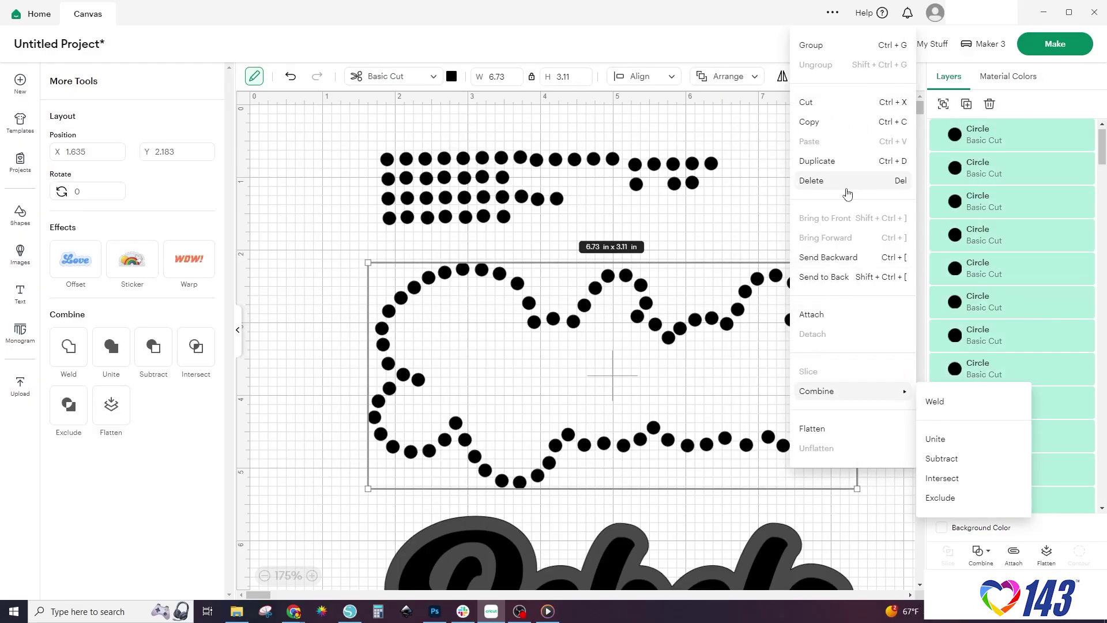
{"action": "left_click", "coordinate": [834, 46]}
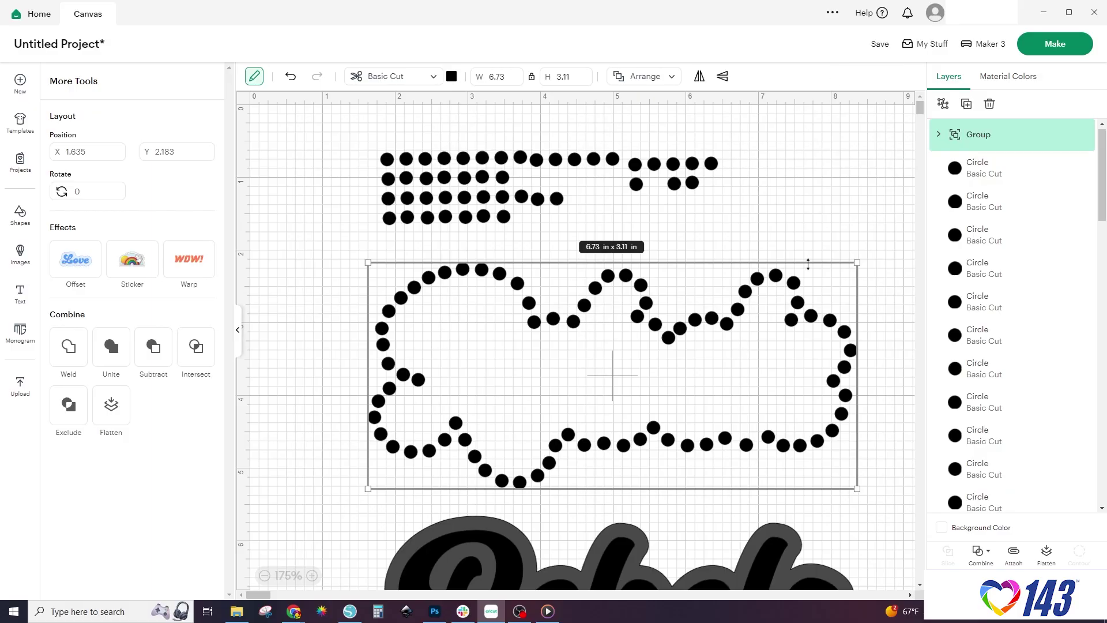
- Move the lettering and its offset back inside the circle border and center them with the grouped circles
{"action": "left_click_drag", "start_coordinate": [758, 562], "coordinate": [757, 319]}
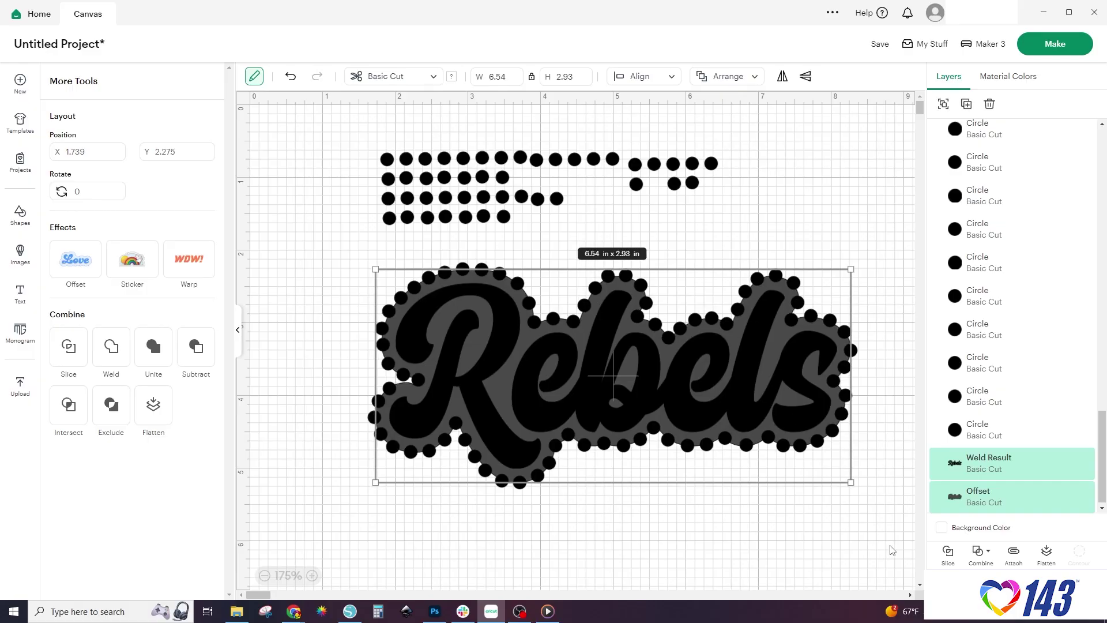
{"action": "left_click_drag", "start_coordinate": [889, 545], "coordinate": [483, 288]}
{"action": "key", "text": "ctrl+g"}
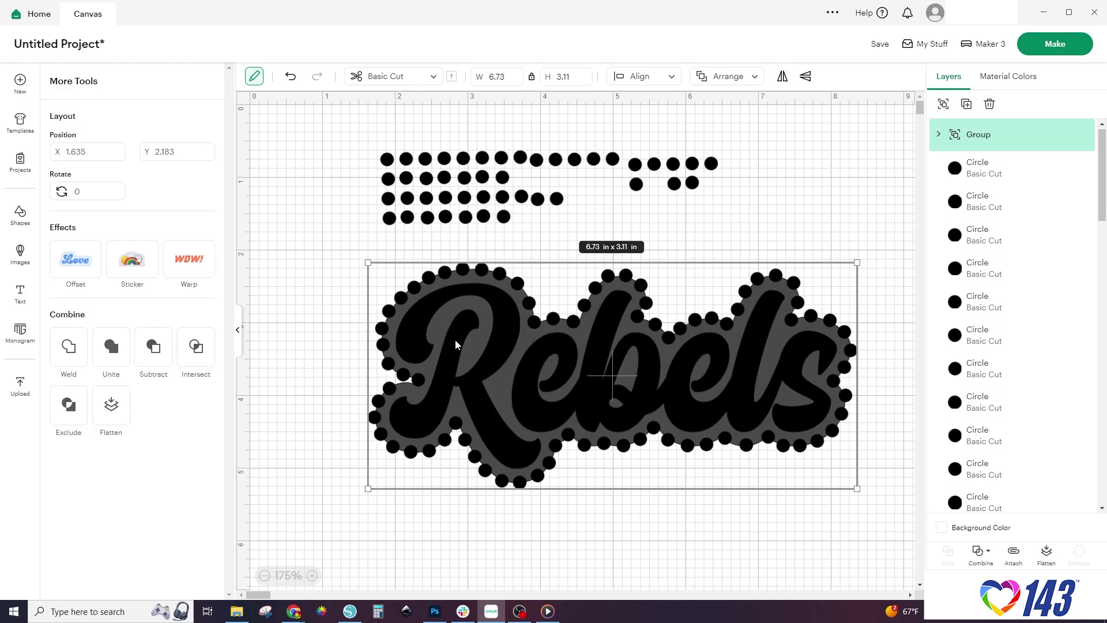
{"action": "left_click", "coordinate": [668, 81]}
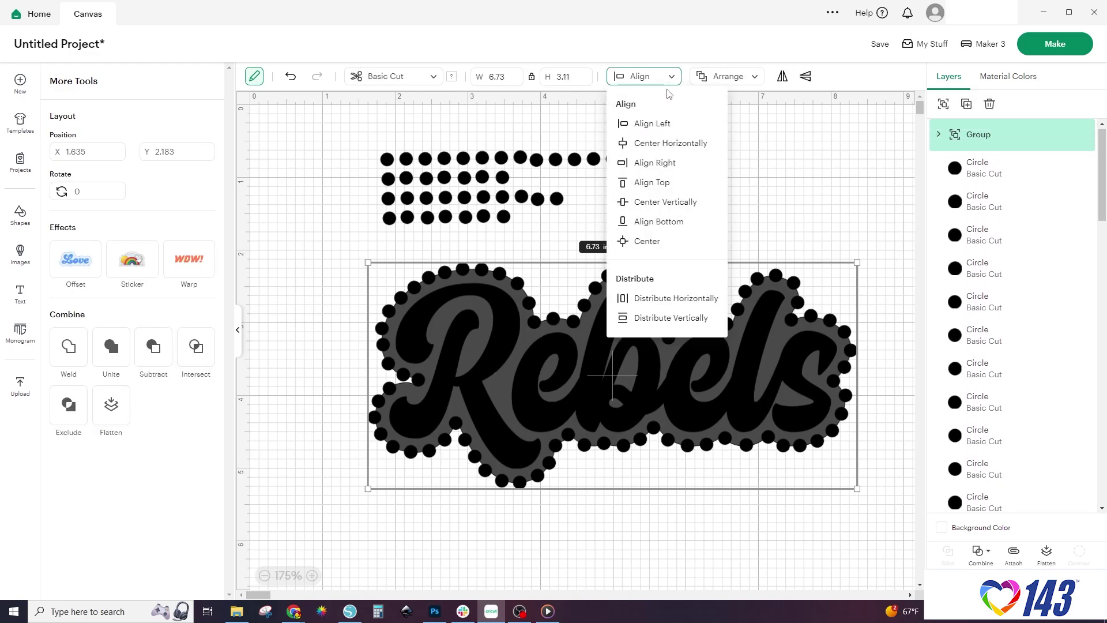
{"action": "left_click", "coordinate": [663, 151]}
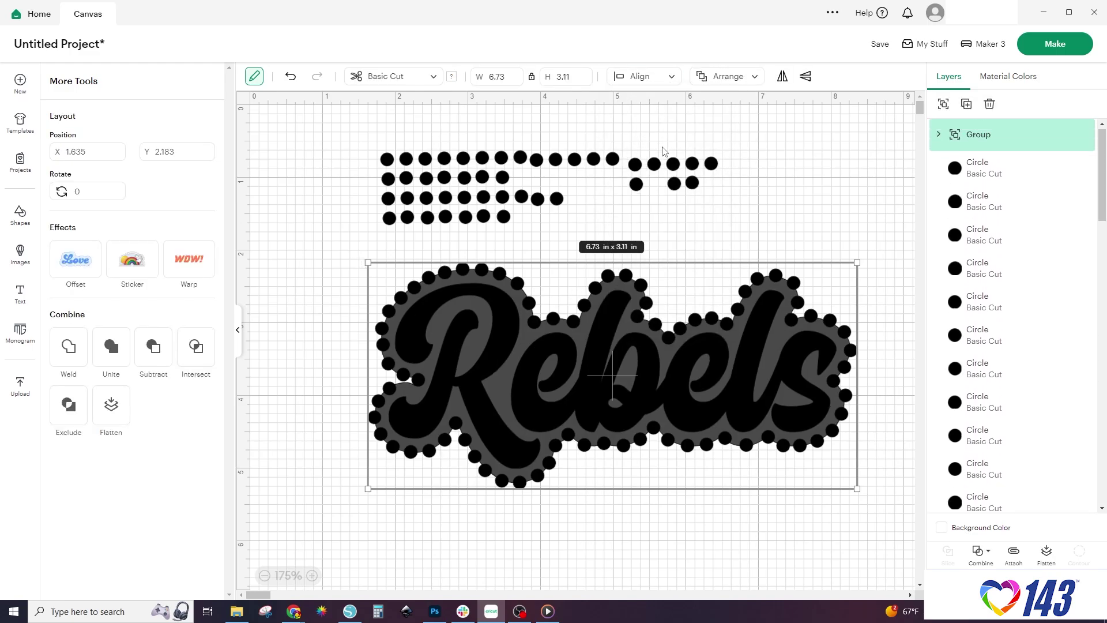
{"action": "left_click", "coordinate": [662, 82]}
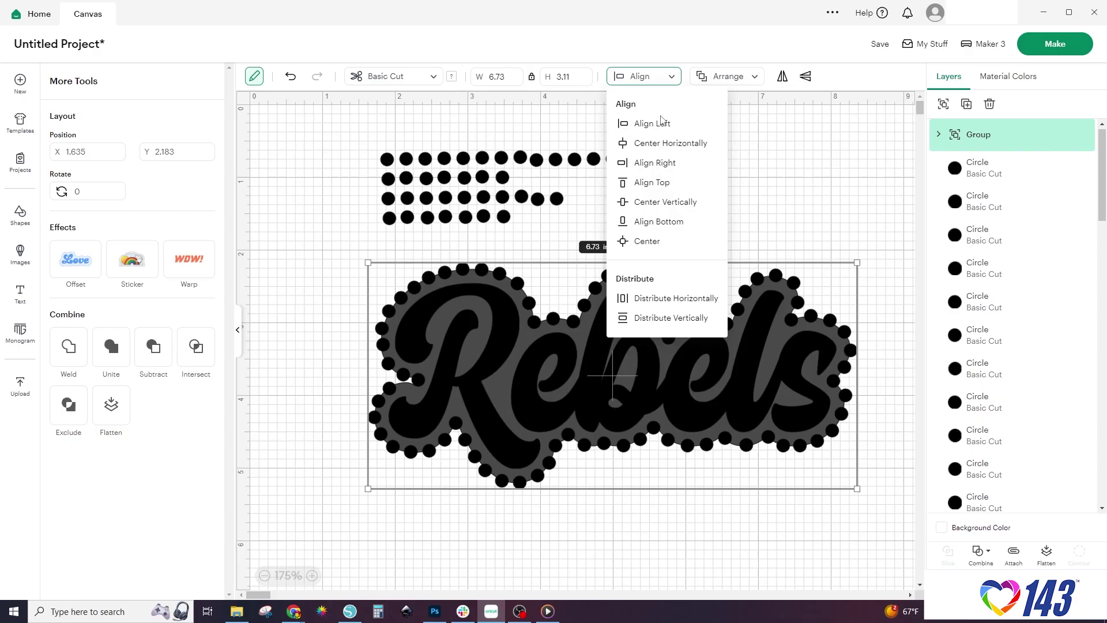
{"action": "left_click", "coordinate": [649, 247]}
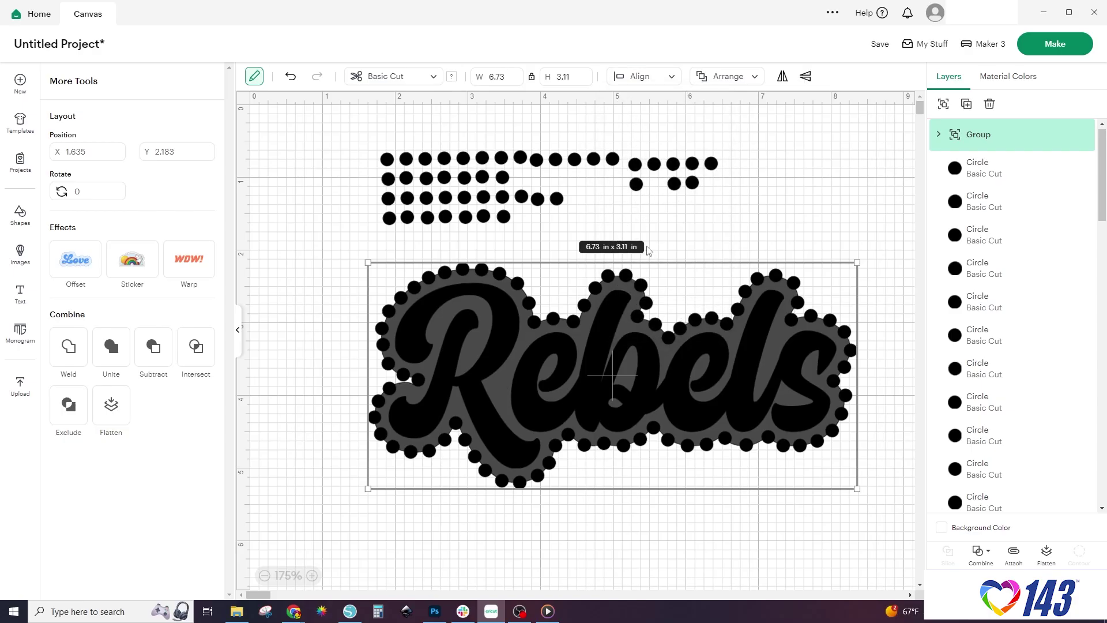
{"action": "left_click", "coordinate": [783, 240]}
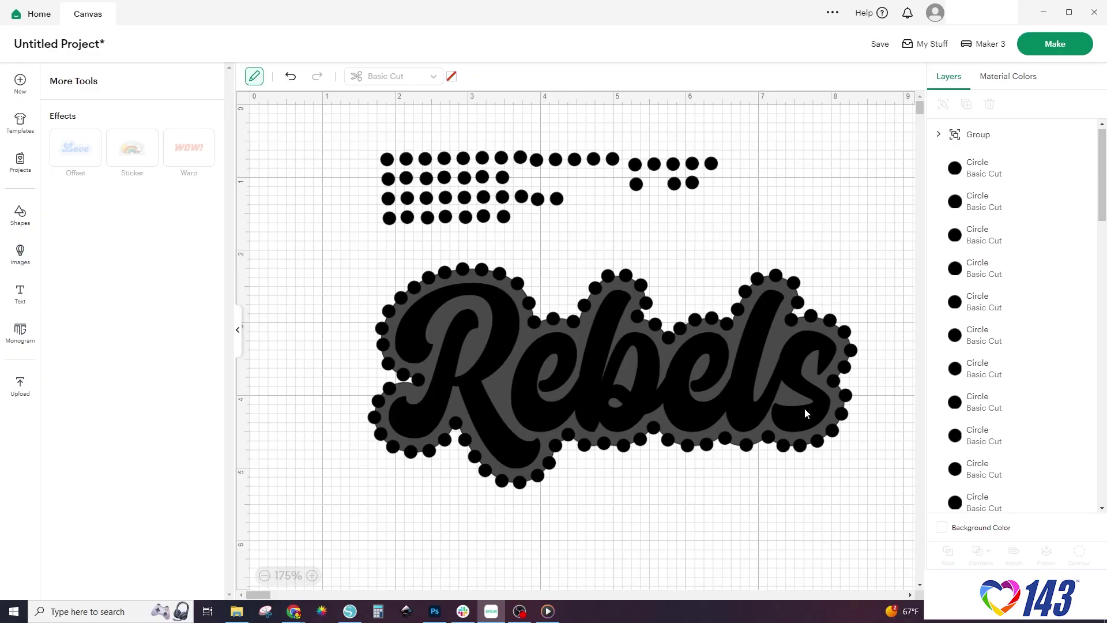
- Create a second, larger offset around the existing Offset layer at a distance of 0.264 in with rounded corners
{"action": "left_click", "coordinate": [777, 340]}
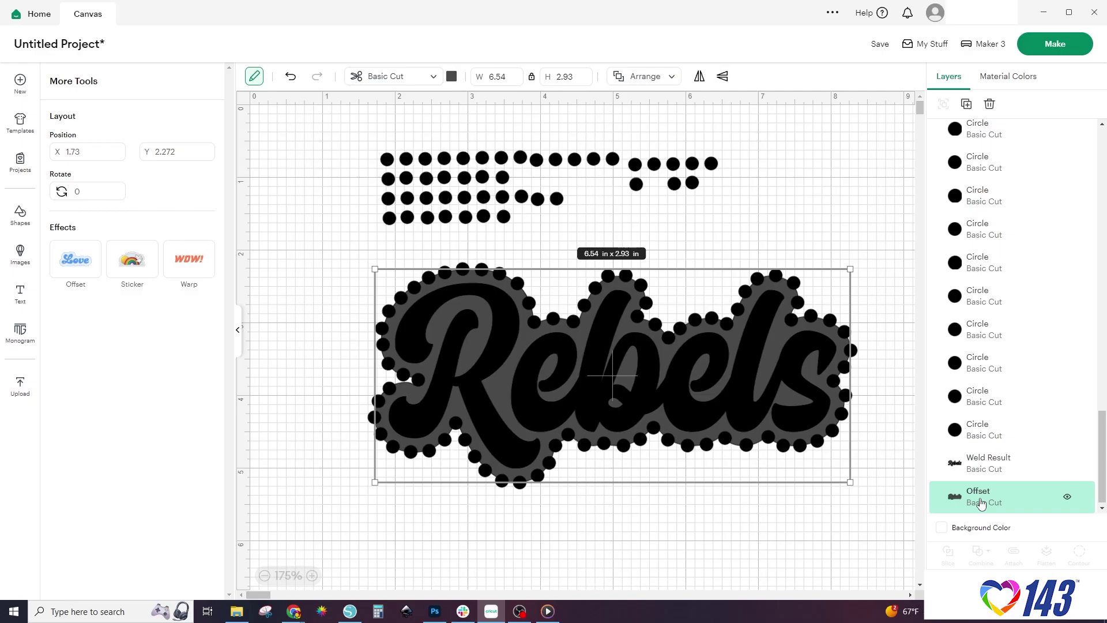
{"action": "left_click", "coordinate": [75, 271]}
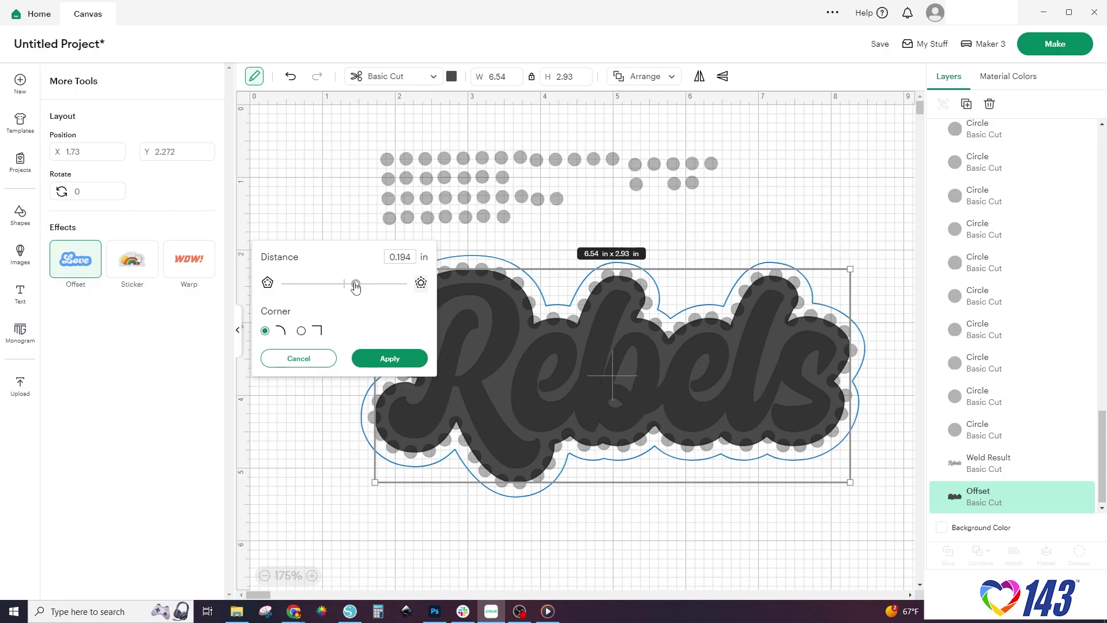
{"action": "left_click_drag", "start_coordinate": [355, 287], "coordinate": [360, 290]}
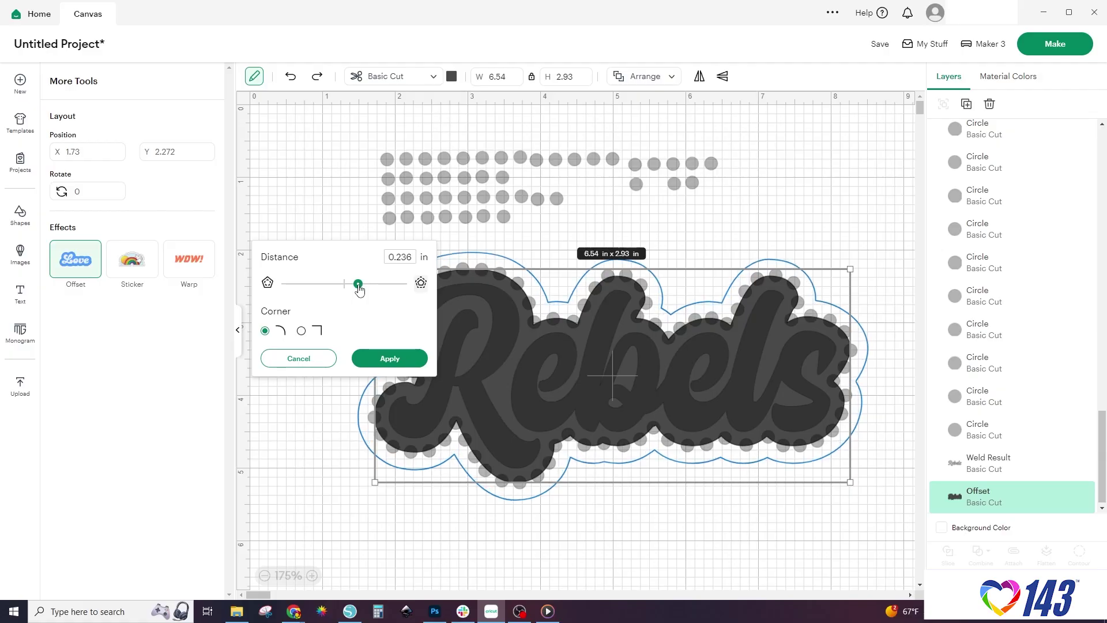
{"action": "left_click_drag", "start_coordinate": [359, 288], "coordinate": [362, 290]}
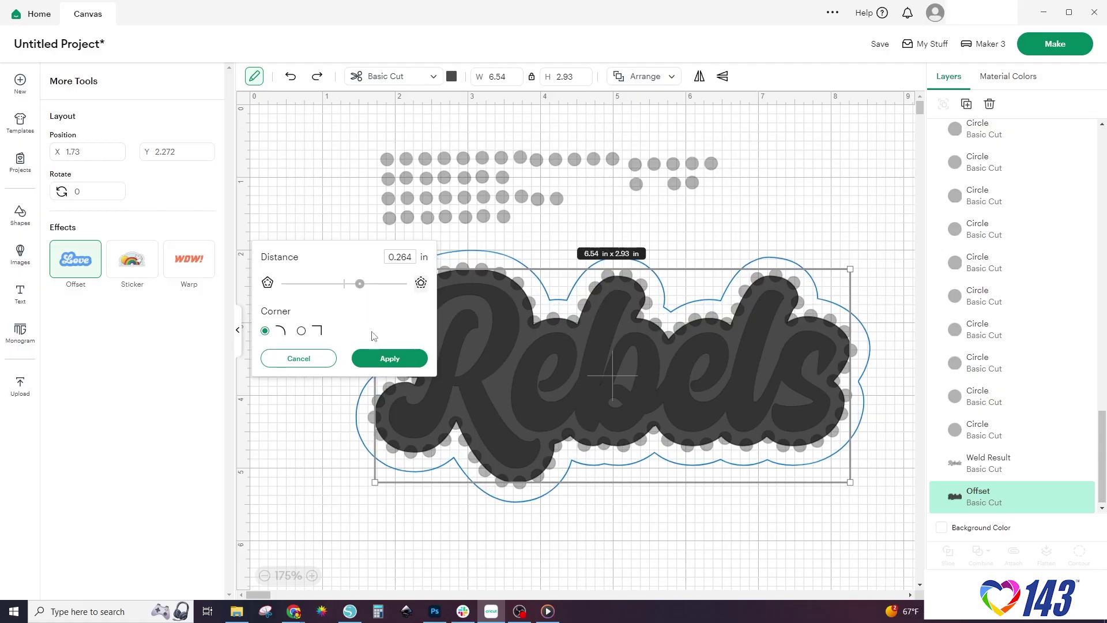
{"action": "left_click", "coordinate": [381, 362]}
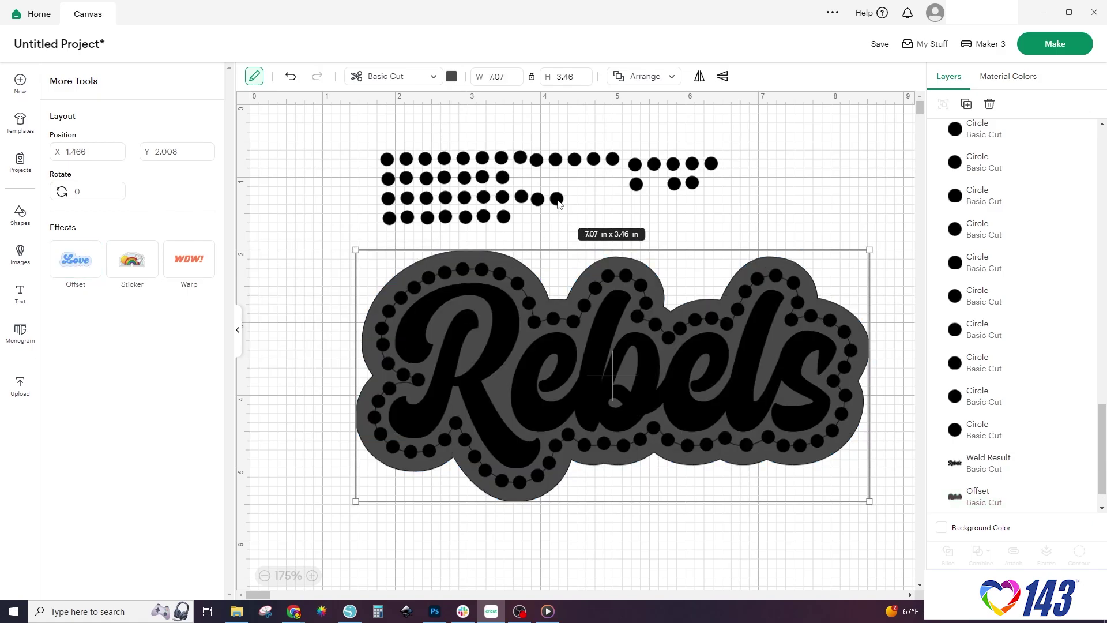
- Place spare circles along the new offset's outline over the b, above the second e and up to the top of the l
{"action": "left_click_drag", "start_coordinate": [559, 203], "coordinate": [593, 269]}
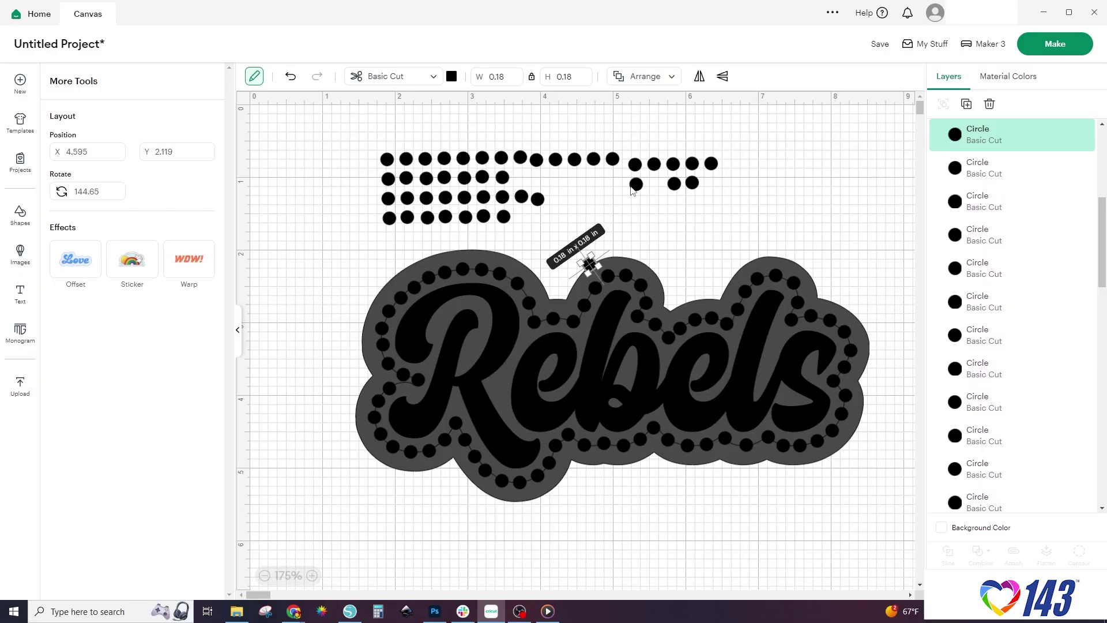
{"action": "left_click_drag", "start_coordinate": [633, 188], "coordinate": [611, 259]}
{"action": "left_click_drag", "start_coordinate": [673, 185], "coordinate": [635, 261]}
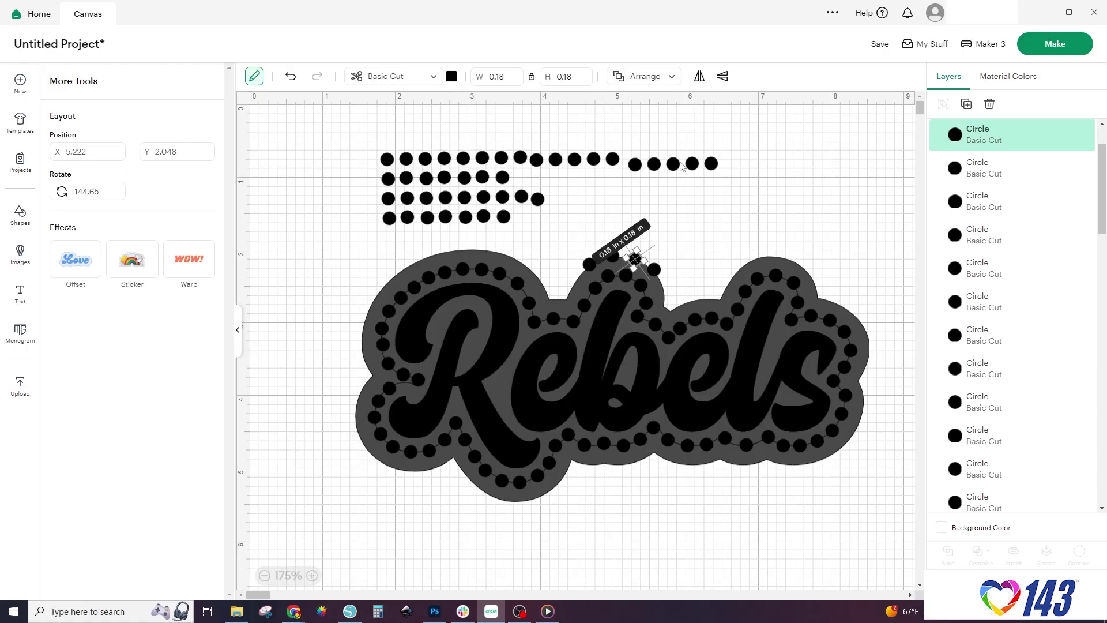
{"action": "left_click_drag", "start_coordinate": [678, 165], "coordinate": [719, 300]}
{"action": "left_click_drag", "start_coordinate": [691, 300], "coordinate": [693, 300]}
{"action": "key", "text": "ctrl+z"}
{"action": "left_click_drag", "start_coordinate": [637, 169], "coordinate": [732, 284]}
{"action": "left_click_drag", "start_coordinate": [616, 163], "coordinate": [749, 268]}
{"action": "left_click_drag", "start_coordinate": [593, 163], "coordinate": [766, 261]}
- Place circles along the new outline from the notch beside the b up over the top of the R
{"action": "left_click_drag", "start_coordinate": [538, 201], "coordinate": [574, 287]}
{"action": "left_click_drag", "start_coordinate": [521, 199], "coordinate": [558, 301]}
{"action": "left_click_drag", "start_coordinate": [504, 216], "coordinate": [541, 286]}
{"action": "left_click_drag", "start_coordinate": [483, 217], "coordinate": [527, 268]}
{"action": "left_click_drag", "start_coordinate": [503, 197], "coordinate": [482, 249]}
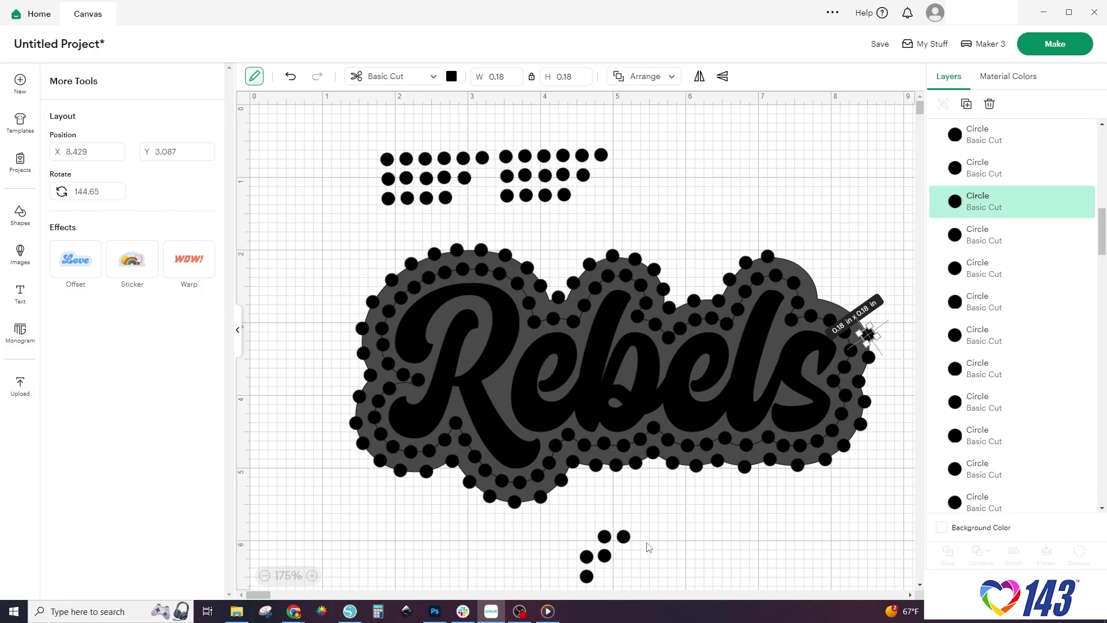
- Fill the second circle border's remaining gap above the s and around the upper-right curve of the l
{"action": "left_click_drag", "start_coordinate": [860, 309], "coordinate": [857, 315]}
{"action": "left_click_drag", "start_coordinate": [606, 557], "coordinate": [813, 278]}
{"action": "left_click", "coordinate": [857, 317]}
{"action": "left_click_drag", "start_coordinate": [605, 537], "coordinate": [792, 263]}
- Create a third offset around the outermost Offset layer at a distance of 0.264 in with rounded corners
{"action": "left_click", "coordinate": [755, 282]}
{"action": "left_click", "coordinate": [68, 264]}
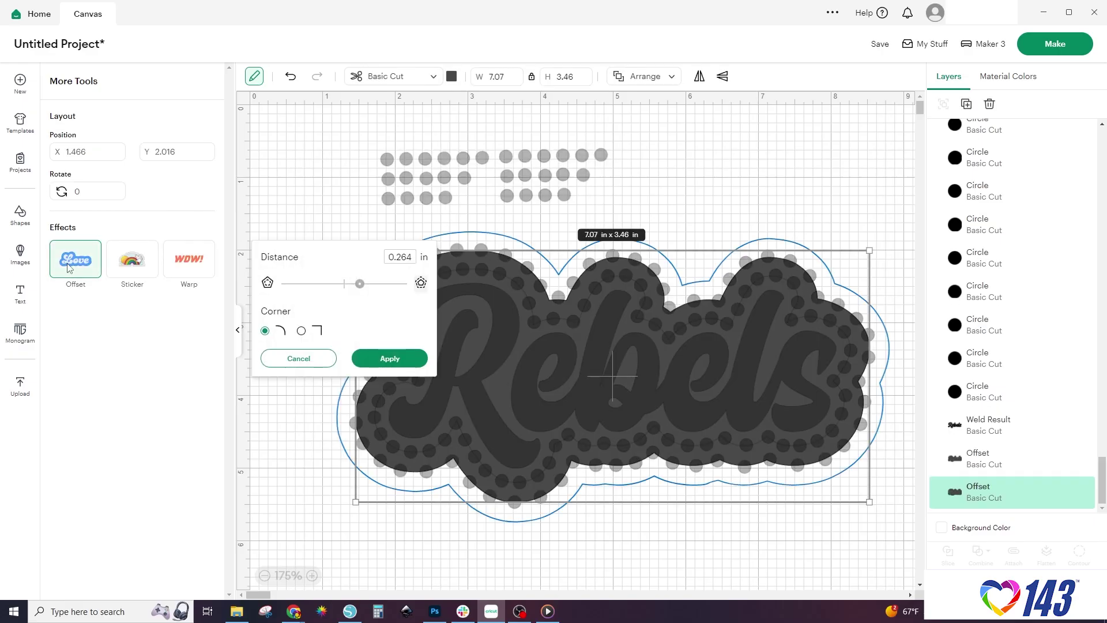
{"action": "left_click", "coordinate": [390, 358]}
{"action": "left_click", "coordinate": [281, 208]}
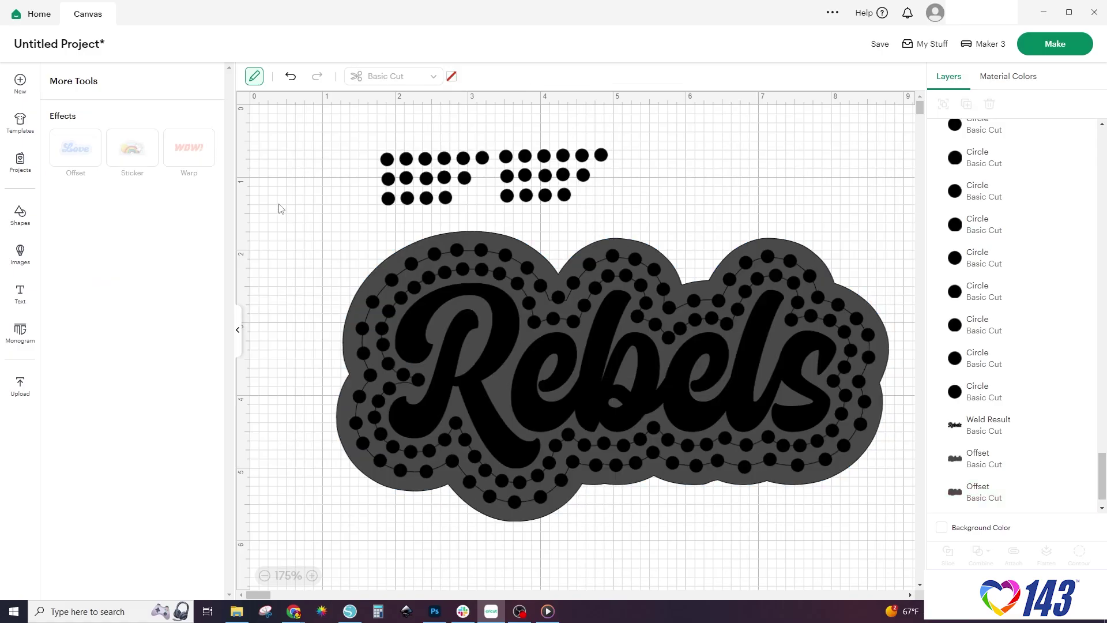
- Delete the leftover spare circles above the design, keeping only one
{"action": "left_click_drag", "start_coordinate": [646, 206], "coordinate": [468, 133]}
{"action": "key", "text": "Delete"}
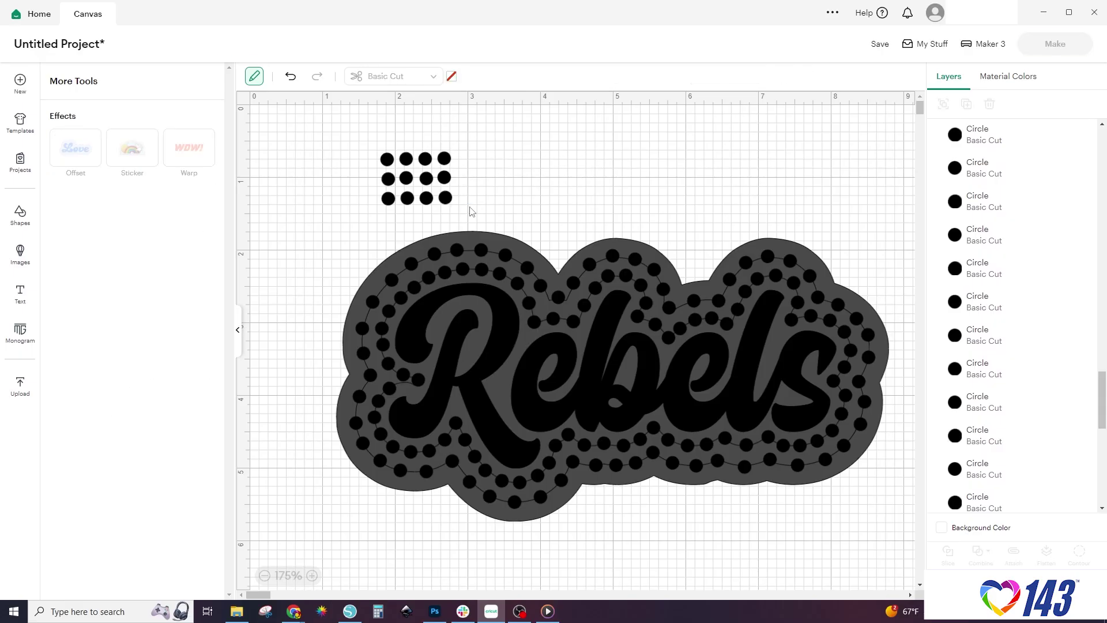
{"action": "left_click_drag", "start_coordinate": [374, 176], "coordinate": [361, 168]}
{"action": "key", "text": "Delete"}
{"action": "left_click_drag", "start_coordinate": [471, 169], "coordinate": [397, 153]}
{"action": "key", "text": "Delete"}
- Resize the remaining spare circle to 0.13 in wide with its proportions locked
{"action": "left_click", "coordinate": [387, 159]}
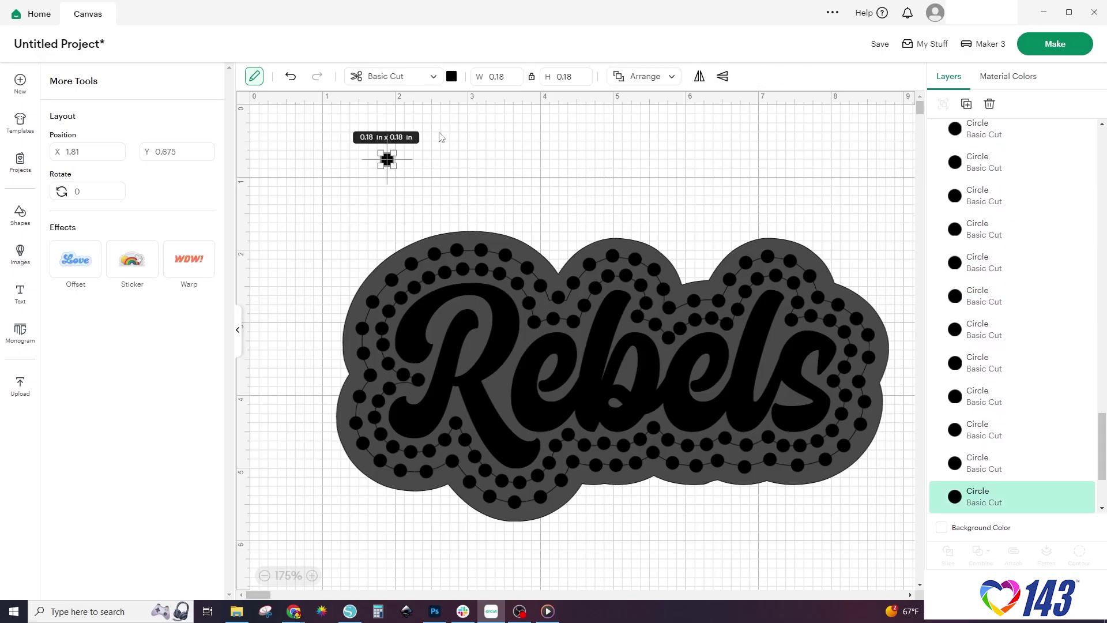
{"action": "left_click", "coordinate": [507, 79]}
{"action": "type", "text": "0.130"}
{"action": "key", "text": "Return"}
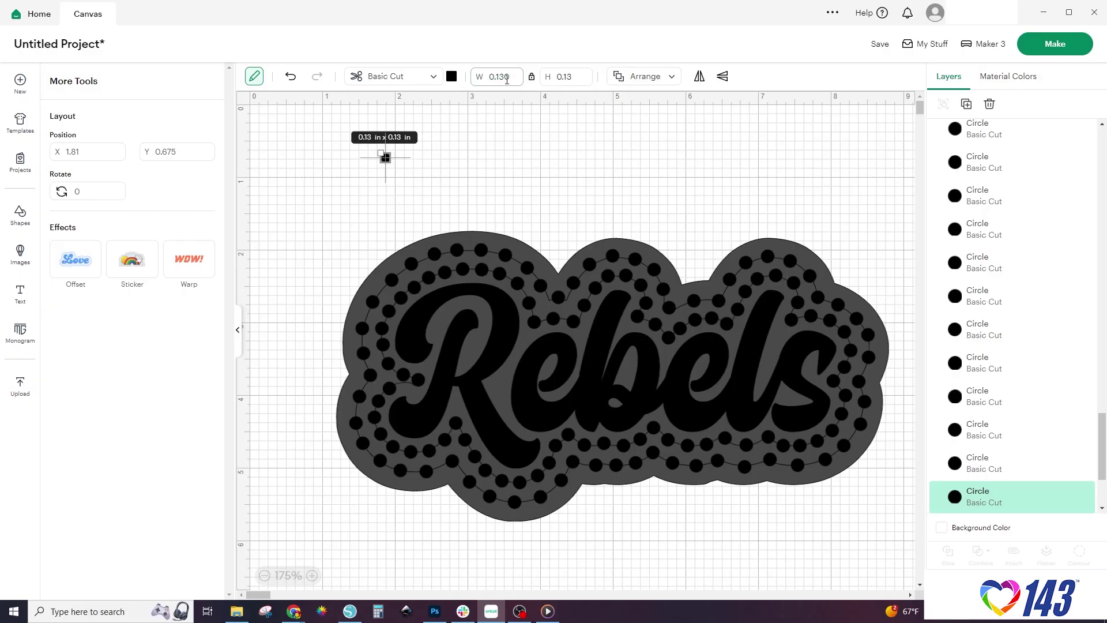
{"action": "left_click", "coordinate": [491, 208]}
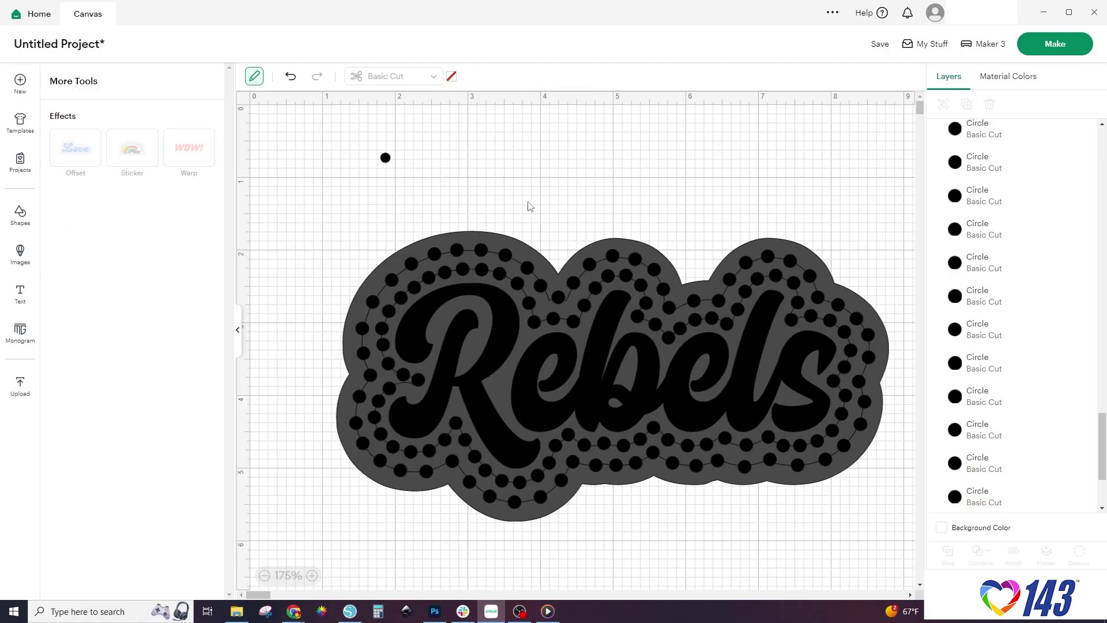
- Duplicate the small circle and arrange the copies into an evenly spaced row of four
{"action": "right_click", "coordinate": [386, 159]}
{"action": "left_click", "coordinate": [415, 291]}
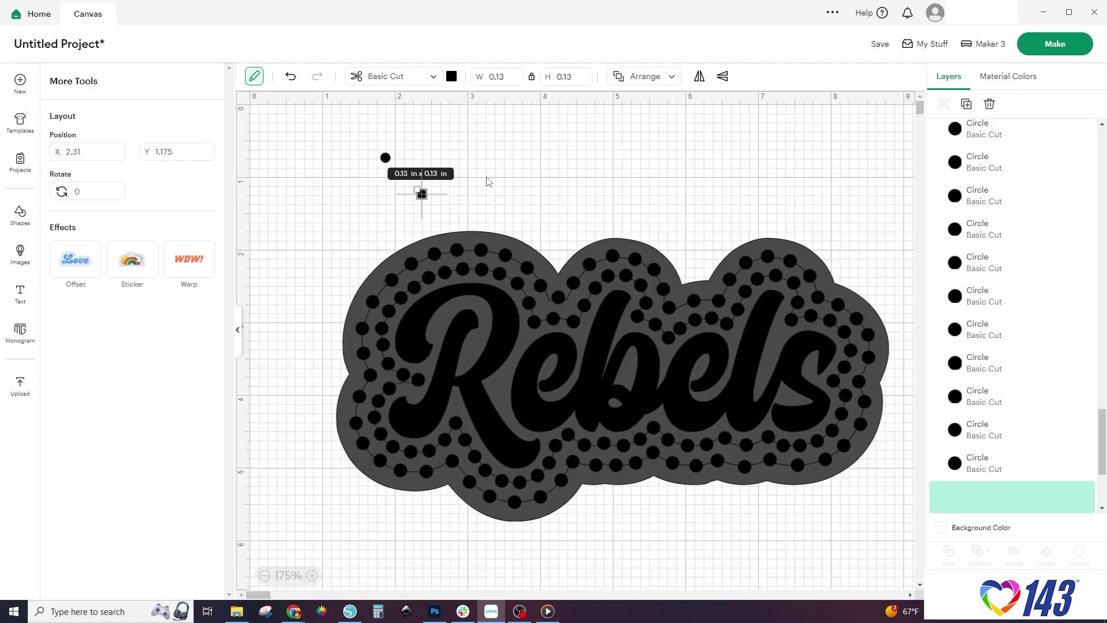
{"action": "left_click_drag", "start_coordinate": [421, 194], "coordinate": [403, 157]}
{"action": "left_click", "coordinate": [385, 157], "text": "shift"}
{"action": "right_click", "coordinate": [386, 158]}
{"action": "left_click", "coordinate": [404, 291]}
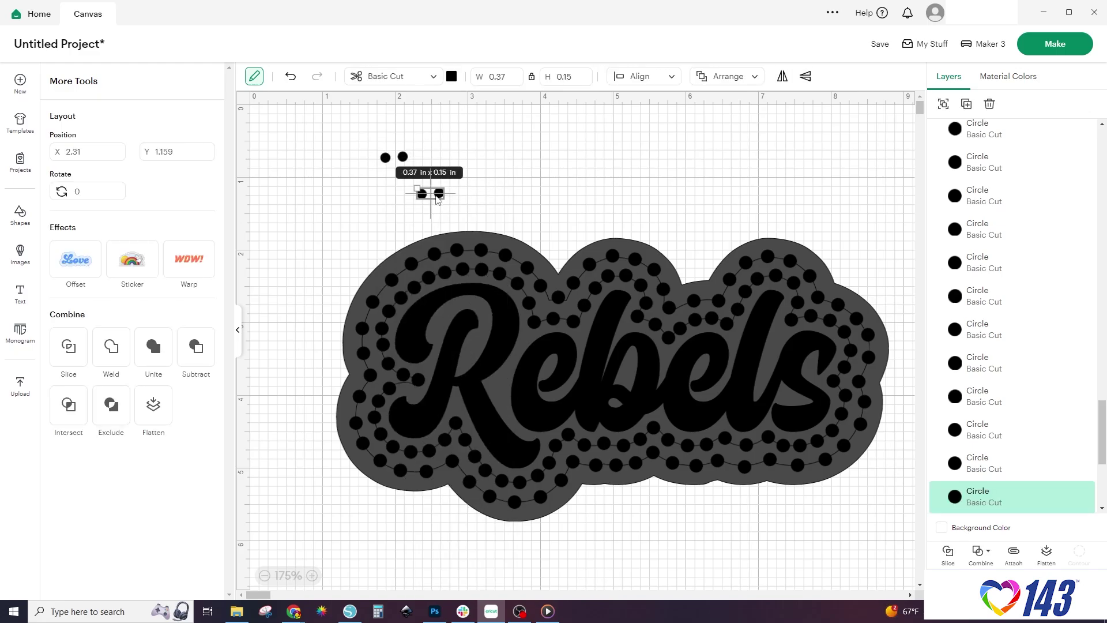
{"action": "left_click_drag", "start_coordinate": [433, 202], "coordinate": [430, 168]}
- Duplicate the row of small circles repeatedly to build a four-by-four block
{"action": "left_click", "coordinate": [386, 157], "text": "shift"}
{"action": "right_click", "coordinate": [388, 167]}
{"action": "left_click", "coordinate": [407, 291]}
{"action": "left_click", "coordinate": [385, 157], "text": "shift"}
{"action": "right_click", "coordinate": [387, 173]}
{"action": "left_click", "coordinate": [427, 293]}
- Duplicate the block of small circles beside itself, and duplicate the combined set once more
{"action": "left_click", "coordinate": [386, 157], "text": "shift"}
{"action": "right_click", "coordinate": [418, 171]}
{"action": "left_click", "coordinate": [441, 293]}
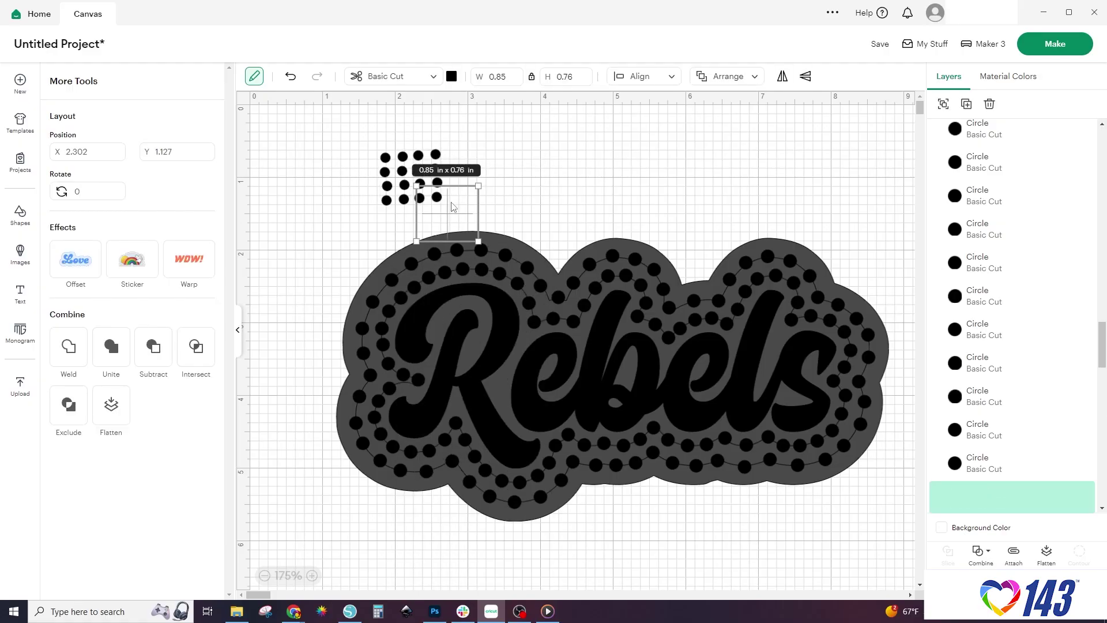
{"action": "left_click_drag", "start_coordinate": [453, 205], "coordinate": [516, 182]}
{"action": "left_click", "coordinate": [385, 158], "text": "shift"}
{"action": "right_click", "coordinate": [424, 157]}
{"action": "left_click", "coordinate": [443, 292]}
{"action": "left_click", "coordinate": [313, 144]}
- Place small circles along the third offset's outline over the top of the b and down its right side
{"action": "left_click_drag", "start_coordinate": [633, 194], "coordinate": [589, 244]}
{"action": "left_click_drag", "start_coordinate": [633, 180], "coordinate": [631, 241]}
{"action": "left_click_drag", "start_coordinate": [585, 198], "coordinate": [668, 257]}
{"action": "left_click_drag", "start_coordinate": [568, 195], "coordinate": [674, 268]}
{"action": "left_click", "coordinate": [679, 211]}
{"action": "left_click", "coordinate": [688, 247]}
{"action": "left_click", "coordinate": [651, 225]}
{"action": "left_click", "coordinate": [682, 277]}
{"action": "left_click", "coordinate": [689, 271]}
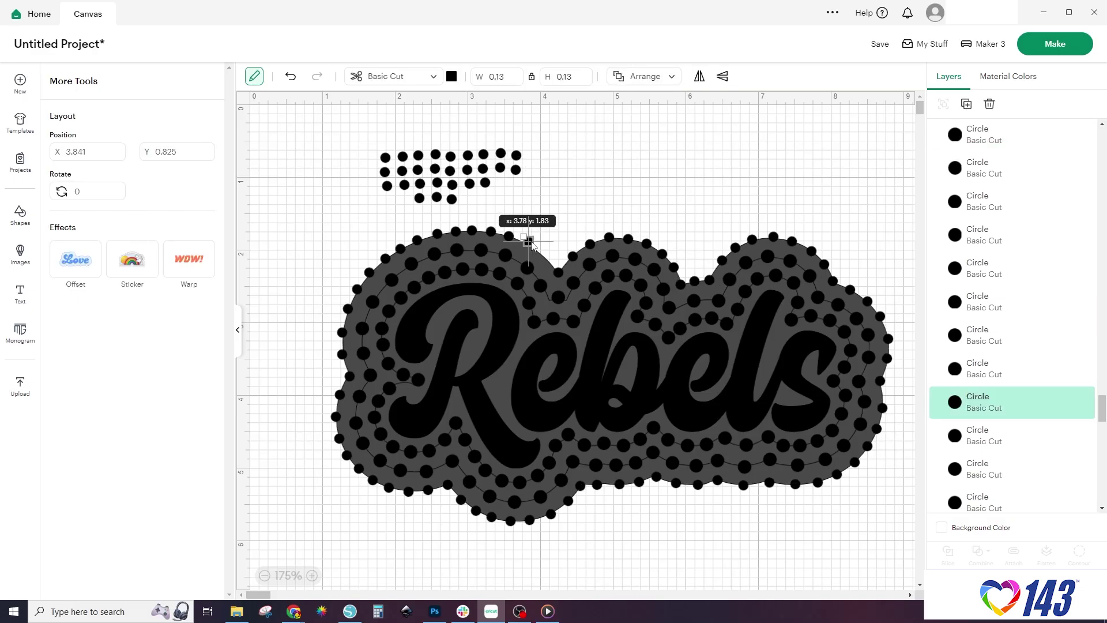
- Finish the small-circle border around the R's upper-right curve and hide the two inner Offset layers
{"action": "left_click_drag", "start_coordinate": [532, 241], "coordinate": [528, 241]}
{"action": "left_click_drag", "start_coordinate": [516, 170], "coordinate": [527, 242]}
{"action": "left_click", "coordinate": [562, 230]}
{"action": "left_click", "coordinate": [676, 202]}
{"action": "left_click", "coordinate": [544, 256]}
{"action": "left_click", "coordinate": [618, 205]}
- Create a fourth offset around the visible Offset layer at a distance of 0.264 in with rounded corners
{"action": "left_click", "coordinate": [490, 350]}
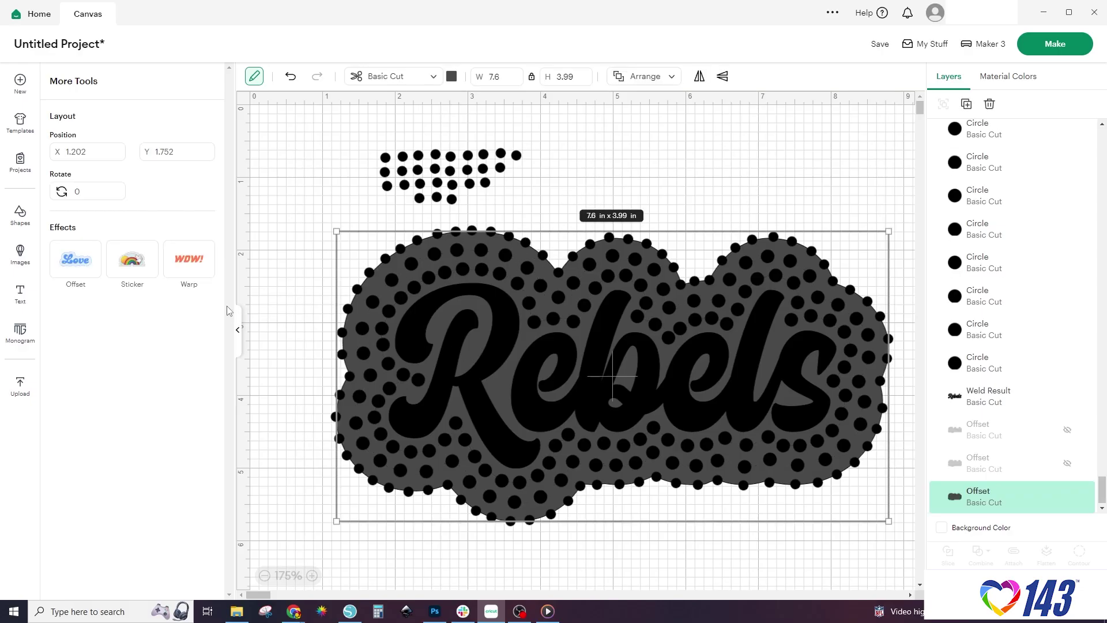
{"action": "left_click", "coordinate": [77, 261]}
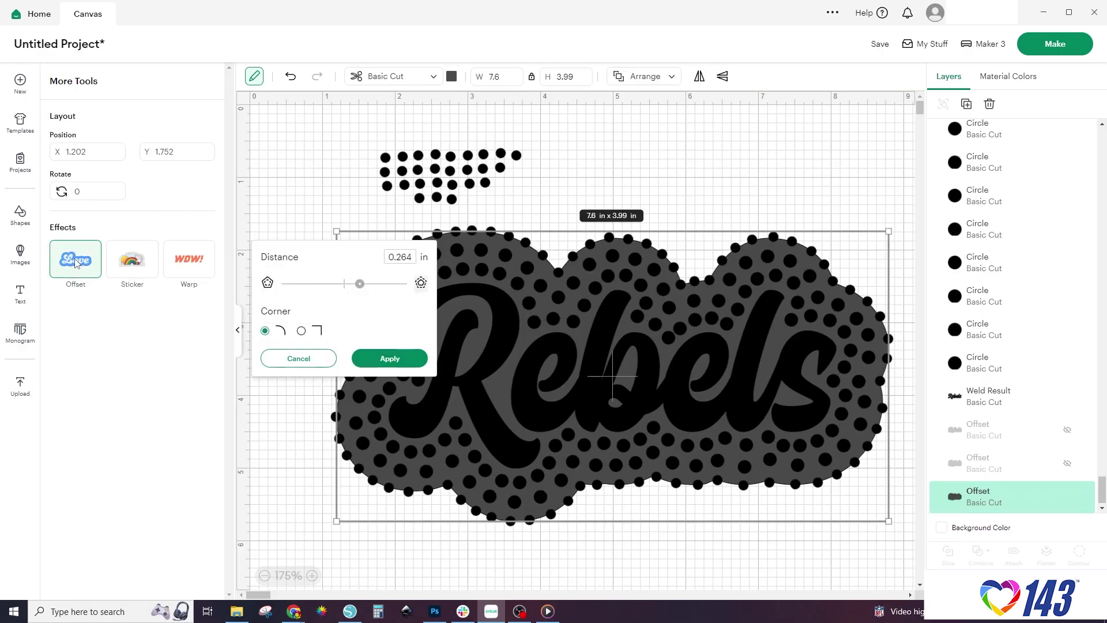
{"action": "left_click", "coordinate": [390, 358]}
{"action": "left_click", "coordinate": [286, 181]}
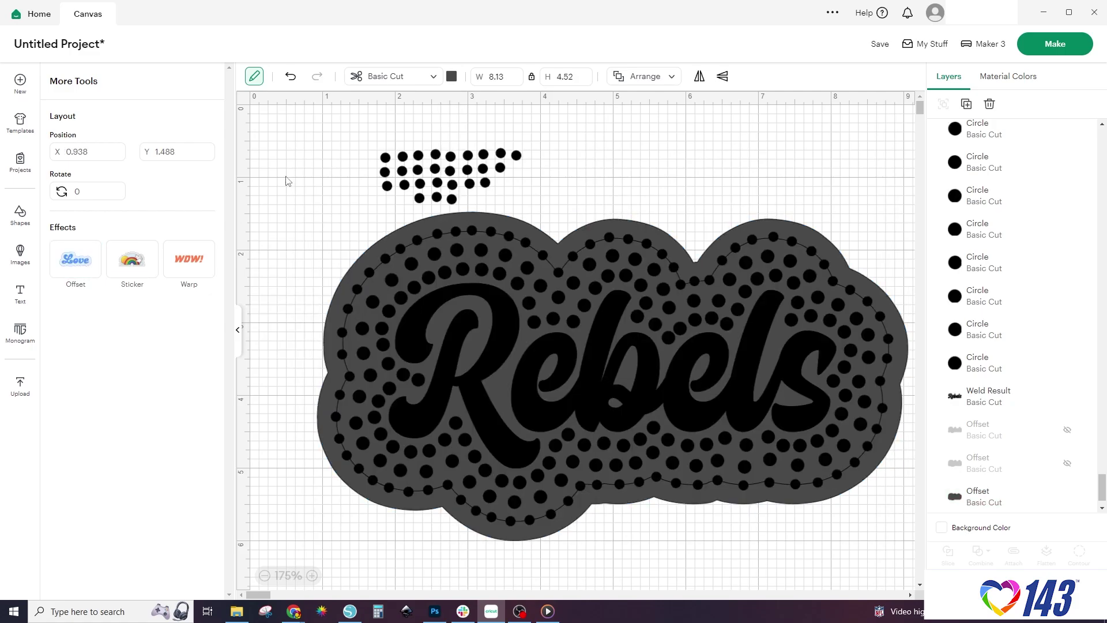
- Duplicate the leftover small circles above the design to get more spares for the outermost border
{"action": "left_click_drag", "start_coordinate": [356, 144], "coordinate": [556, 242]}
{"action": "right_click", "coordinate": [493, 165]}
{"action": "left_click", "coordinate": [522, 286]}
{"action": "left_click", "coordinate": [564, 206]}
- Place small circles along the fourth offset's outline over the b and down to the notch before the l
{"action": "left_click_drag", "start_coordinate": [586, 194], "coordinate": [600, 220]}
{"action": "left_click_drag", "start_coordinate": [634, 179], "coordinate": [645, 223]}
{"action": "left_click", "coordinate": [650, 188]}
{"action": "left_click_drag", "start_coordinate": [665, 153], "coordinate": [680, 243]}
{"action": "left_click_drag", "start_coordinate": [601, 181], "coordinate": [693, 262]}
{"action": "left_click", "coordinate": [677, 208]}
- Place small circles along the fourth offset's outline up the left side of the l and over the R's upper-right curve
{"action": "left_click_drag", "start_coordinate": [633, 166], "coordinate": [709, 245]}
{"action": "left_click_drag", "start_coordinate": [649, 150], "coordinate": [727, 230]}
{"action": "left_click", "coordinate": [711, 235]}
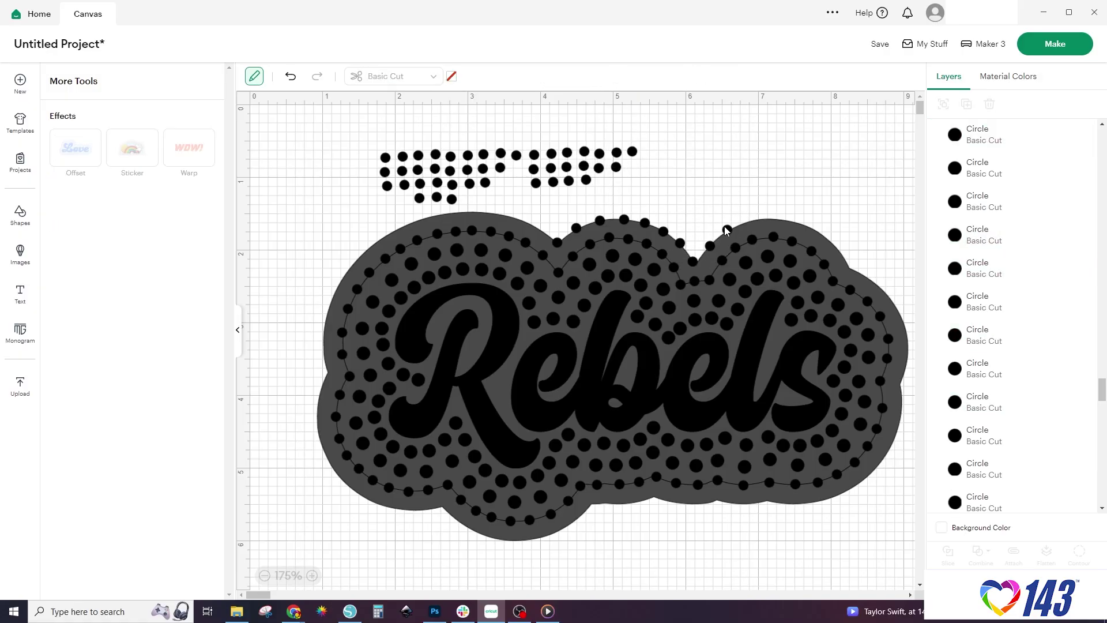
{"action": "left_click_drag", "start_coordinate": [633, 151], "coordinate": [746, 221]}
{"action": "left_click_drag", "start_coordinate": [616, 168], "coordinate": [539, 229]}
{"action": "left_click_drag", "start_coordinate": [536, 183], "coordinate": [504, 214]}
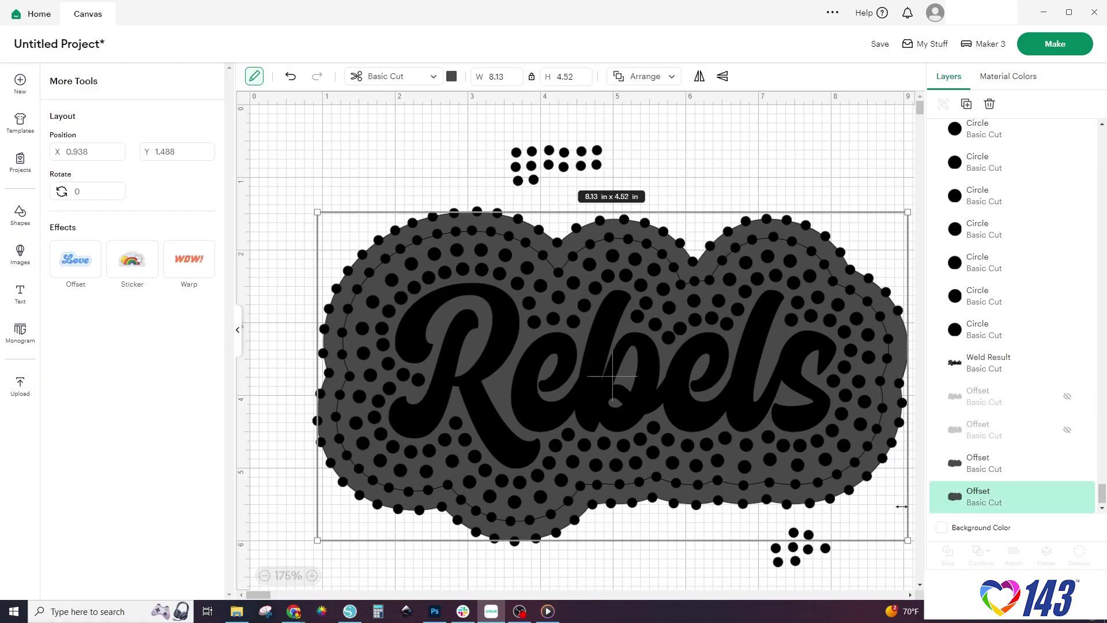
- Place the remaining small circles along the fourth offset's outline on the outer curve beside the s
{"action": "left_click", "coordinate": [847, 144]}
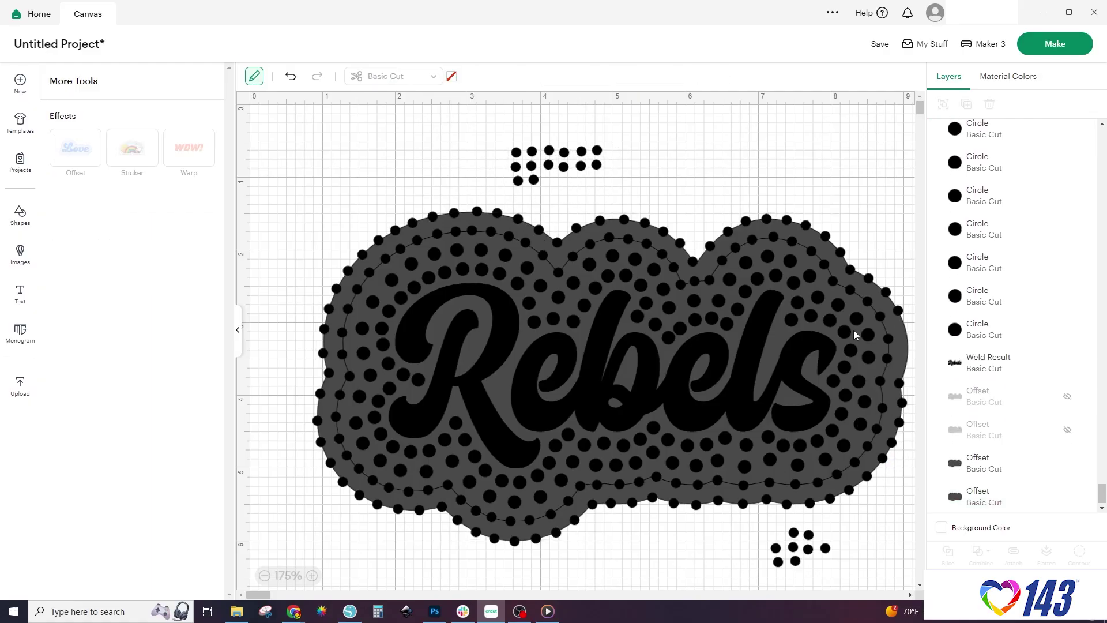
{"action": "left_click_drag", "start_coordinate": [882, 459], "coordinate": [881, 461]}
{"action": "left_click_drag", "start_coordinate": [798, 563], "coordinate": [909, 363]}
{"action": "left_click_drag", "start_coordinate": [826, 549], "coordinate": [908, 336]}
{"action": "left_click", "coordinate": [870, 230]}
- Create a fifth offset around the fourth at a distance of 0.264 in with rounded corners, and hide the fourth offset
{"action": "left_click", "coordinate": [1058, 491]}
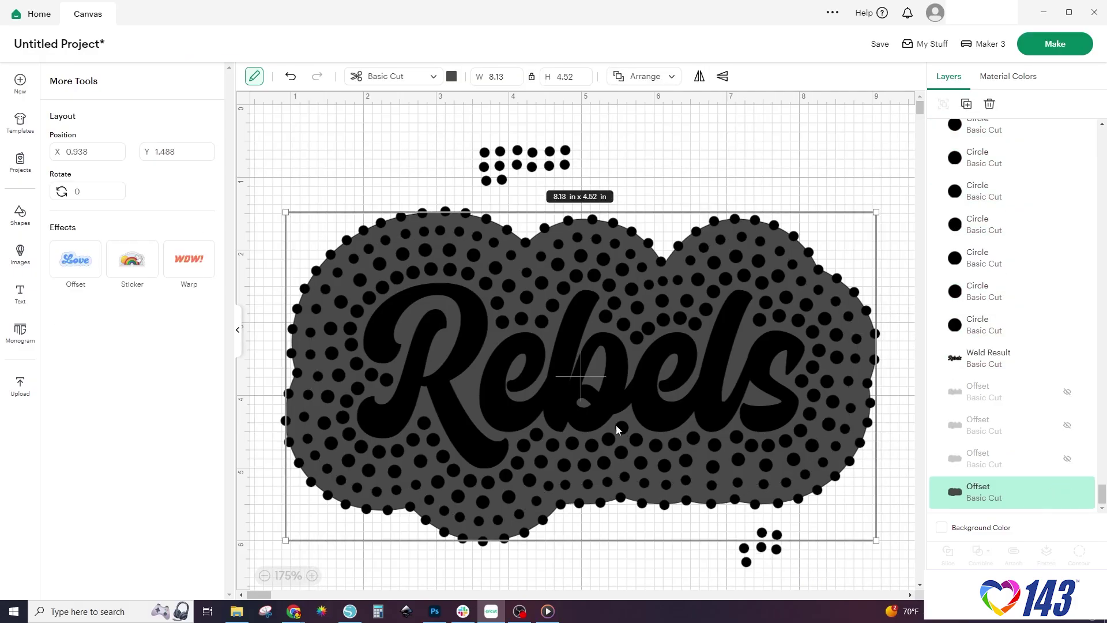
{"action": "left_click", "coordinate": [75, 260]}
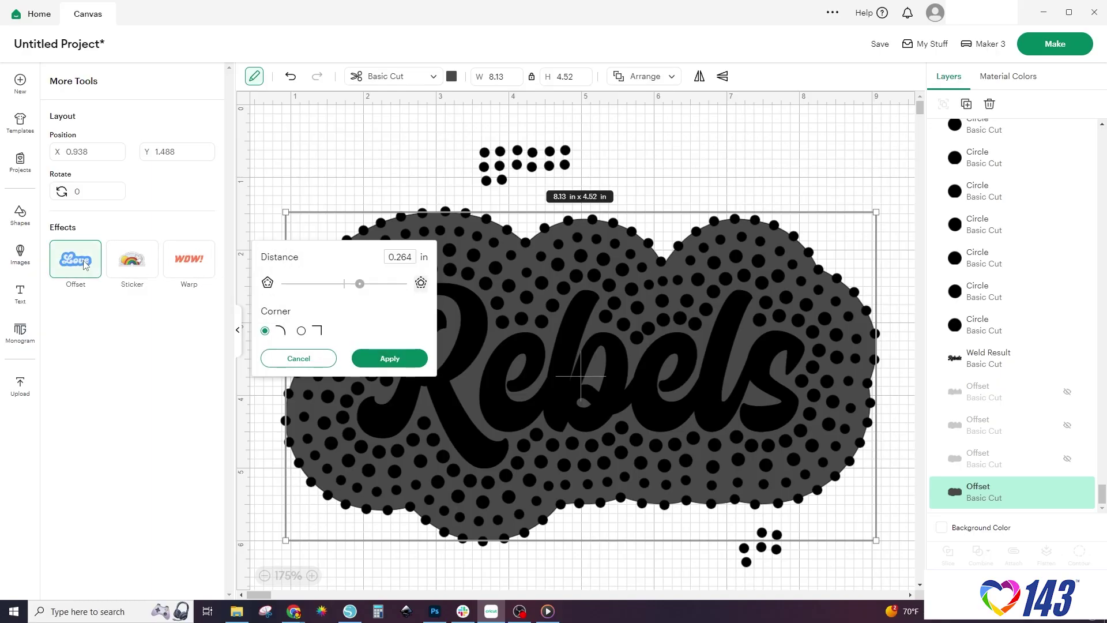
{"action": "left_click", "coordinate": [390, 358]}
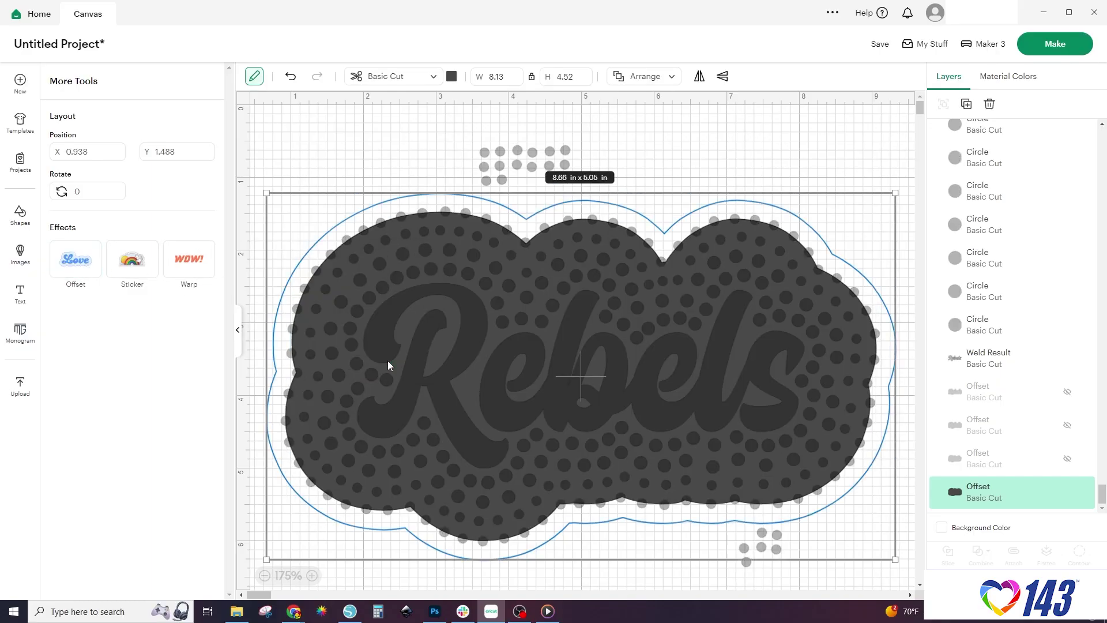
{"action": "left_click", "coordinate": [1066, 495]}
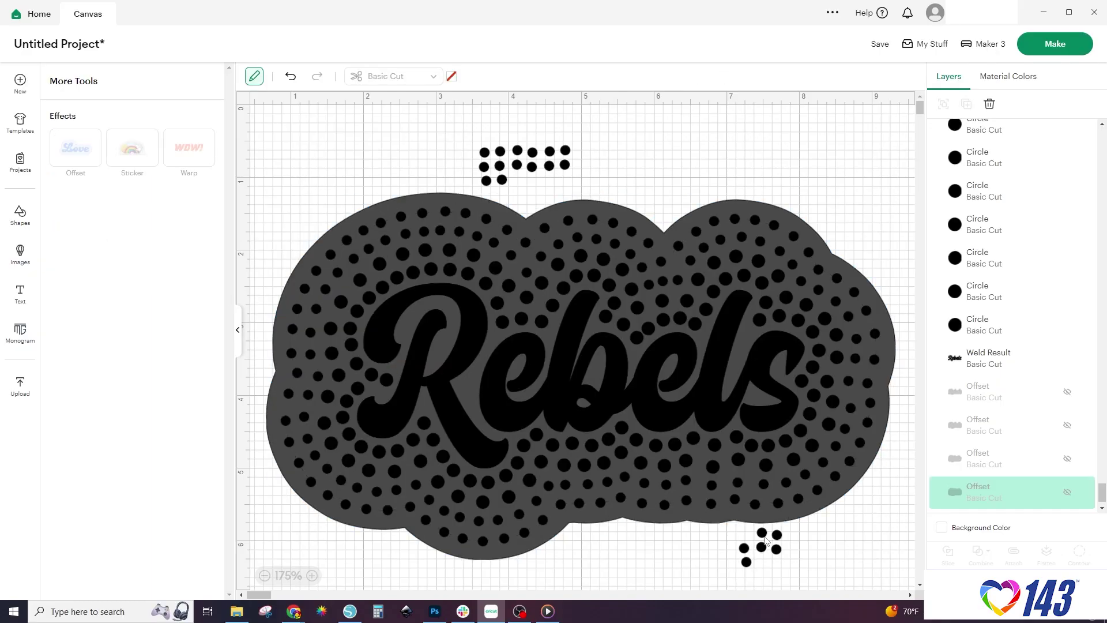
- Place small circles at the notches along the lower edge of the fifth offset's outline, from below the s to below the R
{"action": "left_click_drag", "start_coordinate": [763, 536], "coordinate": [734, 521]}
{"action": "left_click_drag", "start_coordinate": [761, 547], "coordinate": [689, 521]}
{"action": "left_click_drag", "start_coordinate": [744, 548], "coordinate": [622, 518]}
{"action": "left_click_drag", "start_coordinate": [746, 561], "coordinate": [569, 523]}
{"action": "left_click_drag", "start_coordinate": [777, 549], "coordinate": [432, 549]}
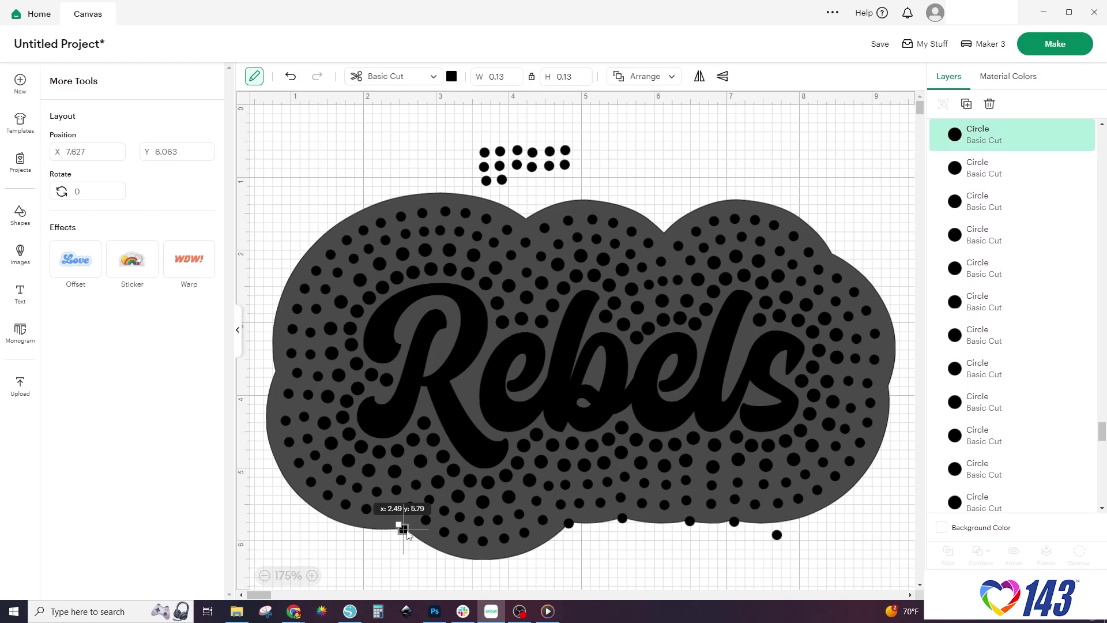
- Place small circles at the fifth offset's side notches and at the upper notches on either side of the b
{"action": "left_click_drag", "start_coordinate": [776, 534], "coordinate": [889, 392]}
{"action": "left_click_drag", "start_coordinate": [565, 167], "coordinate": [664, 235]}
{"action": "left_click_drag", "start_coordinate": [549, 167], "coordinate": [527, 218]}
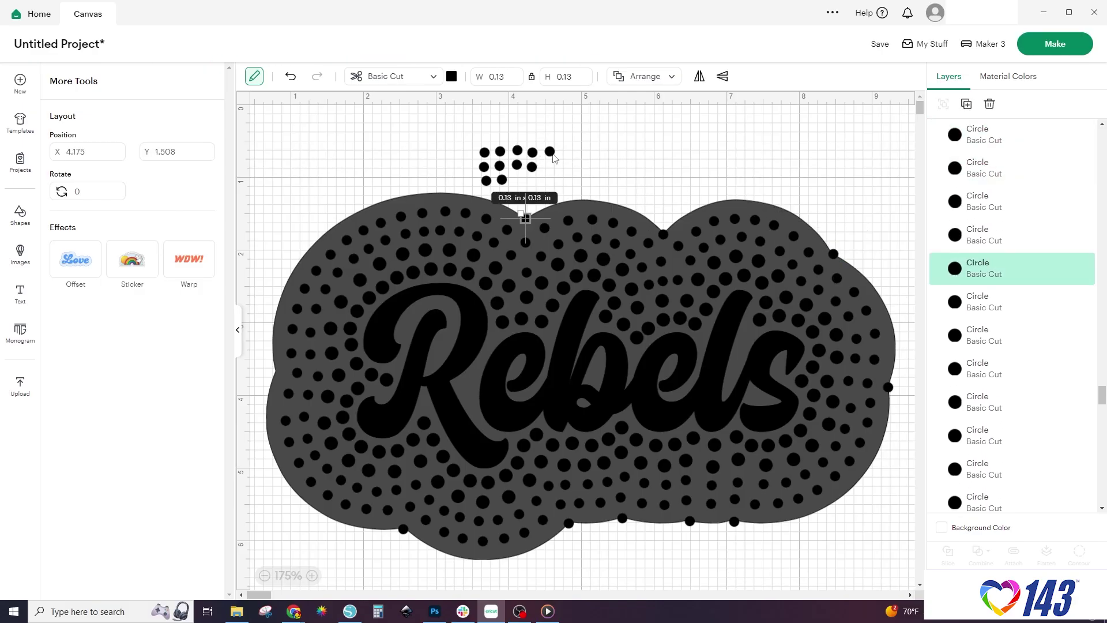
{"action": "left_click_drag", "start_coordinate": [550, 151], "coordinate": [275, 373]}
- Duplicate the leftover small circles above the design to get more spares for the fifth offset's border
{"action": "left_click_drag", "start_coordinate": [438, 128], "coordinate": [551, 205]}
{"action": "right_click", "coordinate": [509, 166]}
{"action": "left_click", "coordinate": [534, 292]}
- Place small circles along the fifth offset's outline over the curve above the b
{"action": "left_click_drag", "start_coordinate": [551, 163], "coordinate": [574, 200]}
{"action": "left_click_drag", "start_coordinate": [598, 163], "coordinate": [623, 207]}
{"action": "left_click", "coordinate": [603, 178]}
{"action": "left_click", "coordinate": [725, 158]}
- Place small circles along the fifth offset's outline over the l and down the outer curve beside the s
{"action": "left_click_drag", "start_coordinate": [553, 177], "coordinate": [682, 220]}
{"action": "left_click_drag", "start_coordinate": [583, 147], "coordinate": [732, 199]}
{"action": "left_click_drag", "start_coordinate": [567, 162], "coordinate": [783, 208]}
{"action": "left_click_drag", "start_coordinate": [531, 167], "coordinate": [662, 185]}
{"action": "left_click_drag", "start_coordinate": [889, 320], "coordinate": [846, 306]}
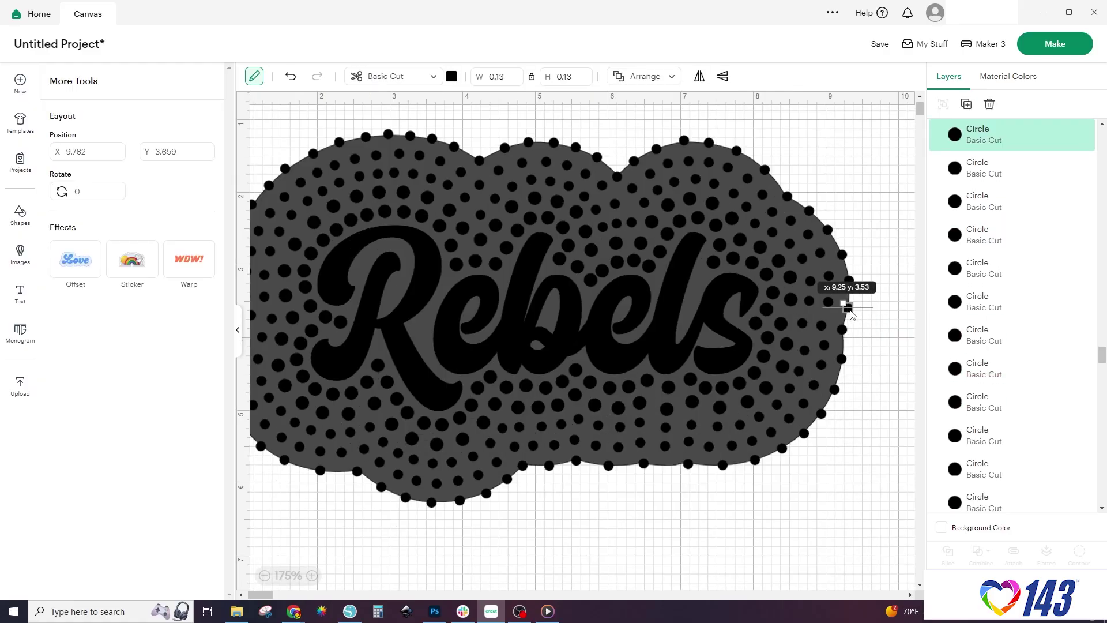
{"action": "left_click", "coordinate": [870, 493]}
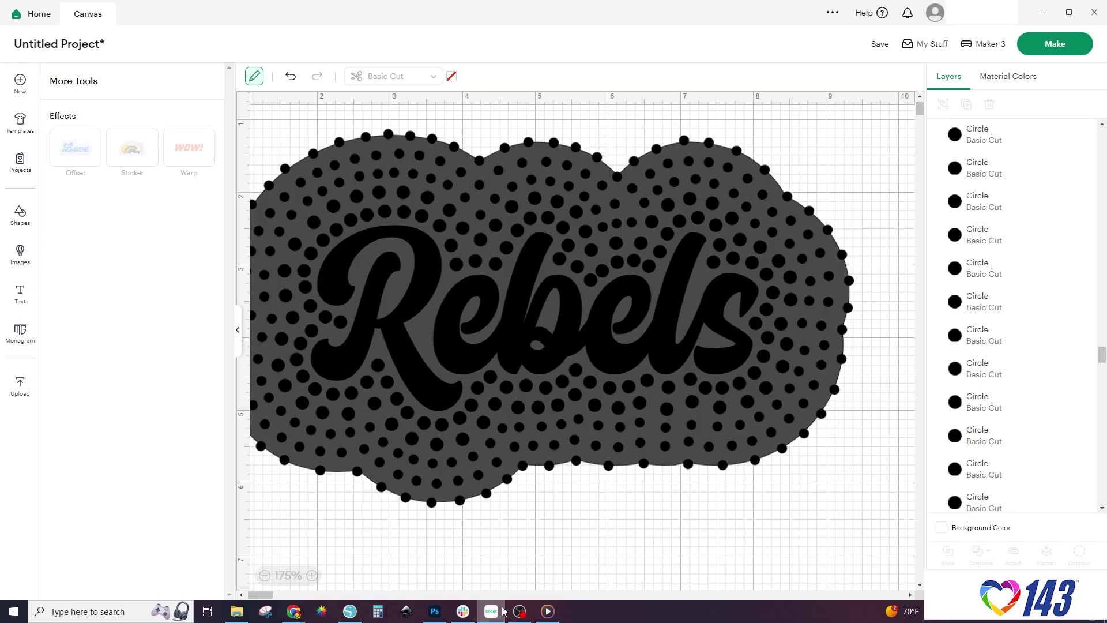
- Hide the fifth Offset layer so that only the Rebels lettering and the circles are shown
{"action": "left_click", "coordinate": [265, 576]}
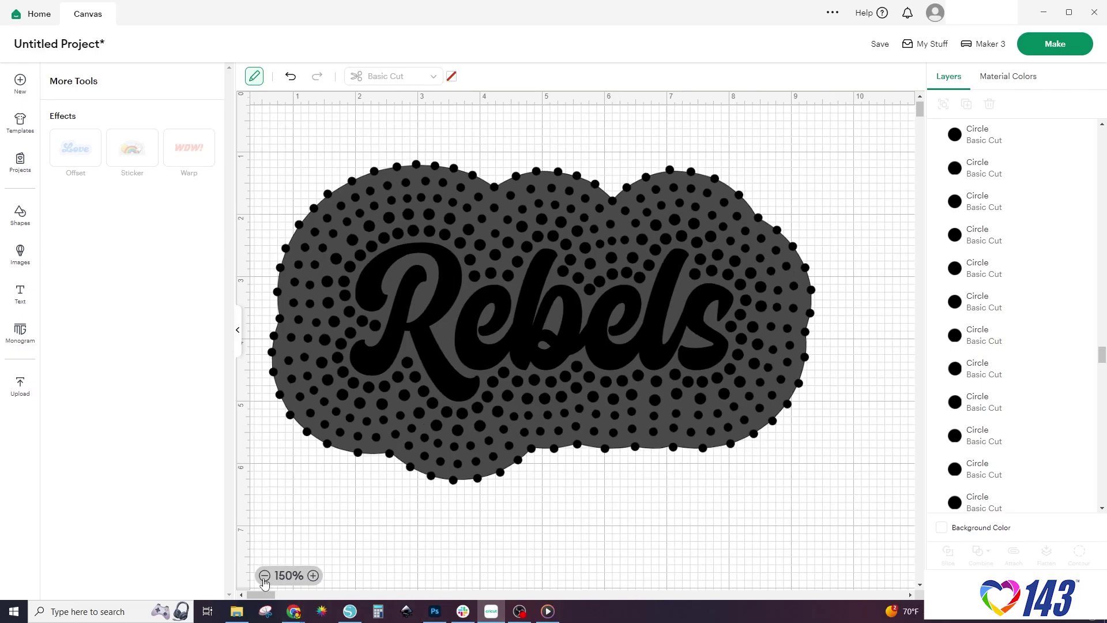
{"action": "left_click_drag", "start_coordinate": [262, 595], "coordinate": [252, 598]}
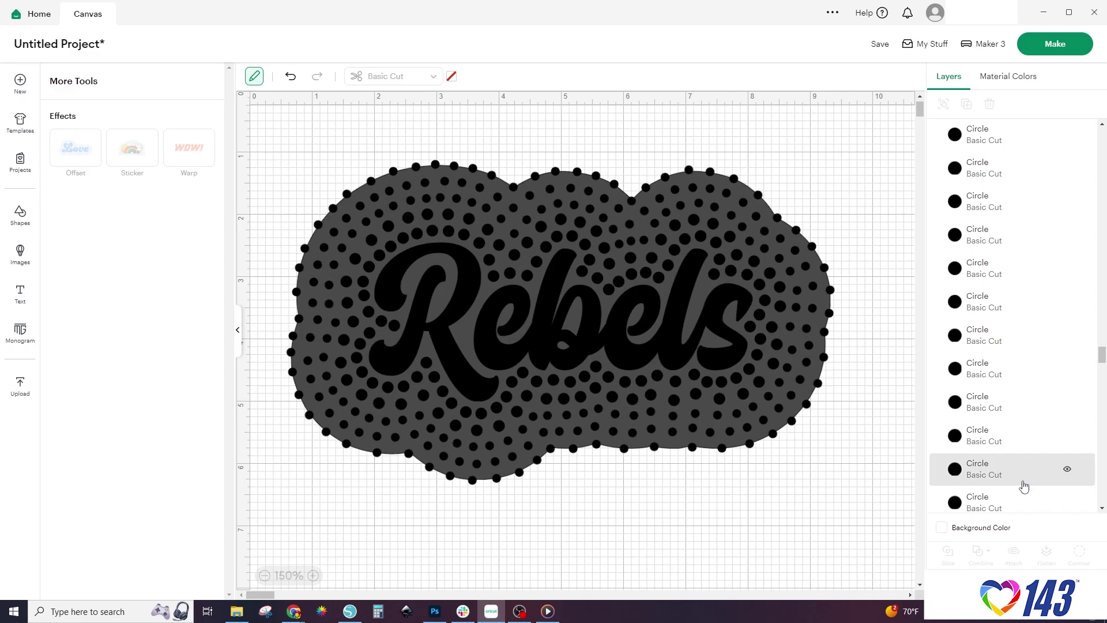
{"action": "left_click_drag", "start_coordinate": [1102, 359], "coordinate": [1106, 538]}
{"action": "left_click", "coordinate": [1080, 500]}
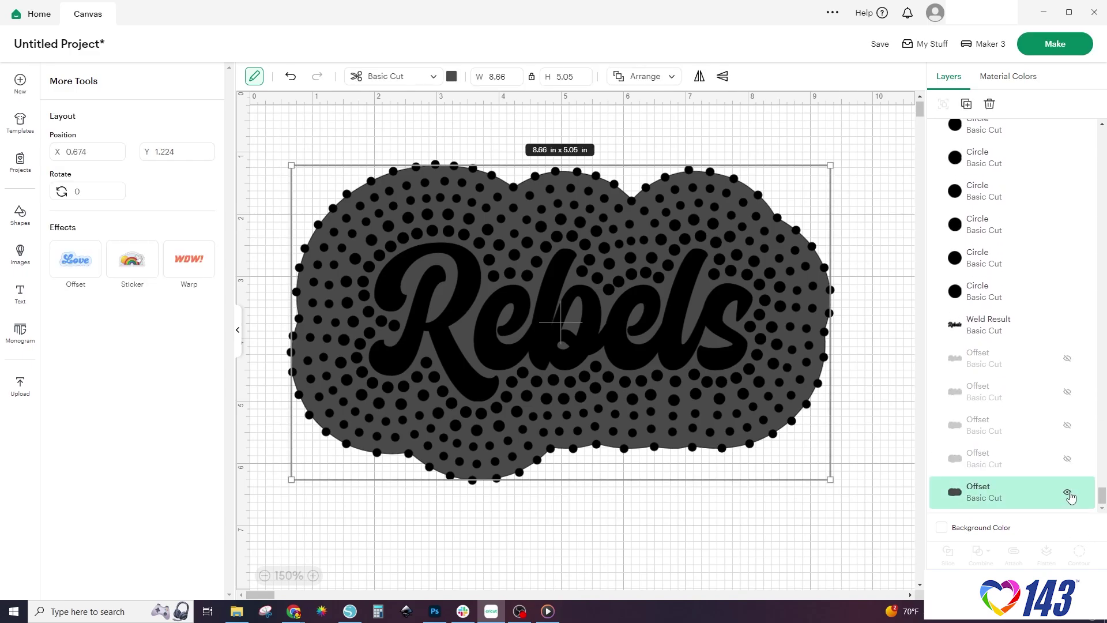
{"action": "left_click", "coordinate": [1068, 495]}
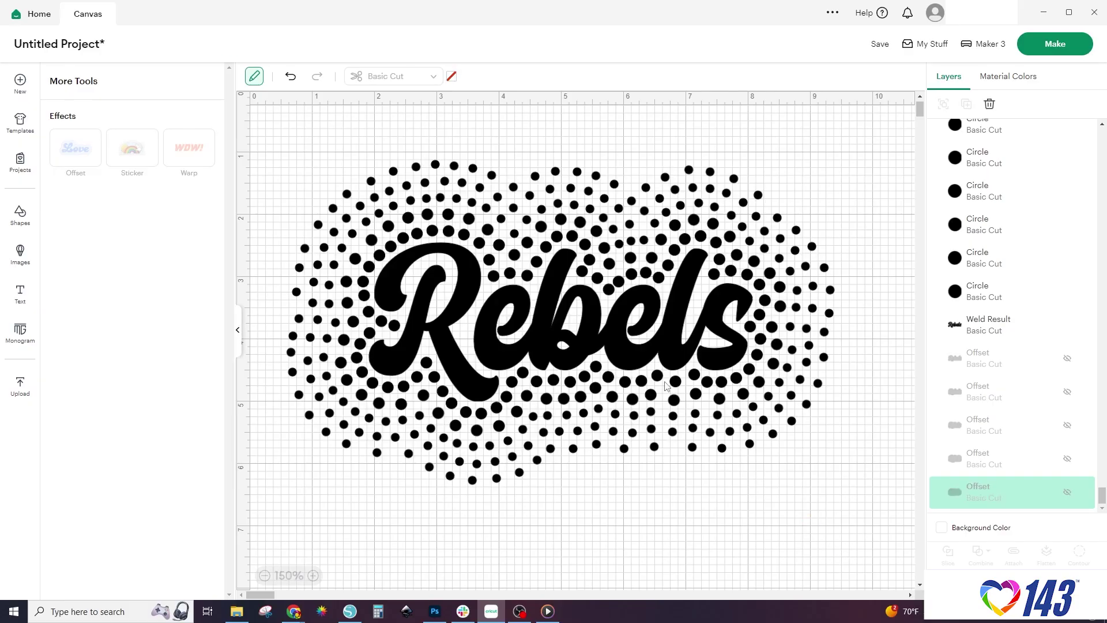
- Group all the circles, with the Rebels lettering moved out of the way below them, and color the group dark blue
{"action": "left_click_drag", "start_coordinate": [622, 343], "coordinate": [645, 622]}
{"action": "left_click_drag", "start_coordinate": [259, 135], "coordinate": [889, 505]}
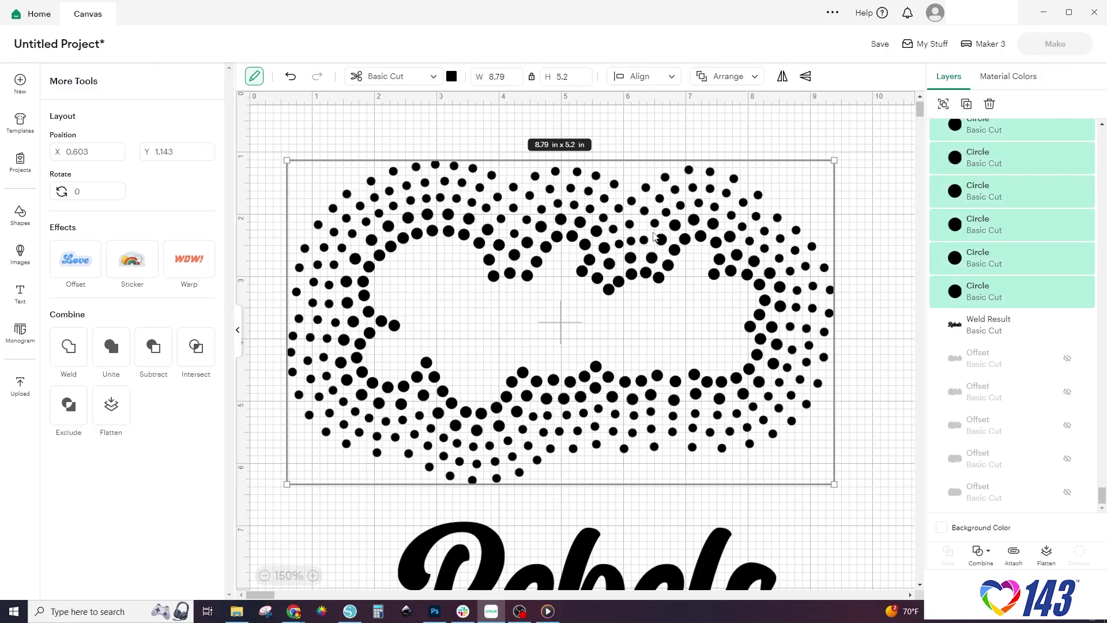
{"action": "right_click", "coordinate": [654, 232]}
{"action": "left_click", "coordinate": [674, 177]}
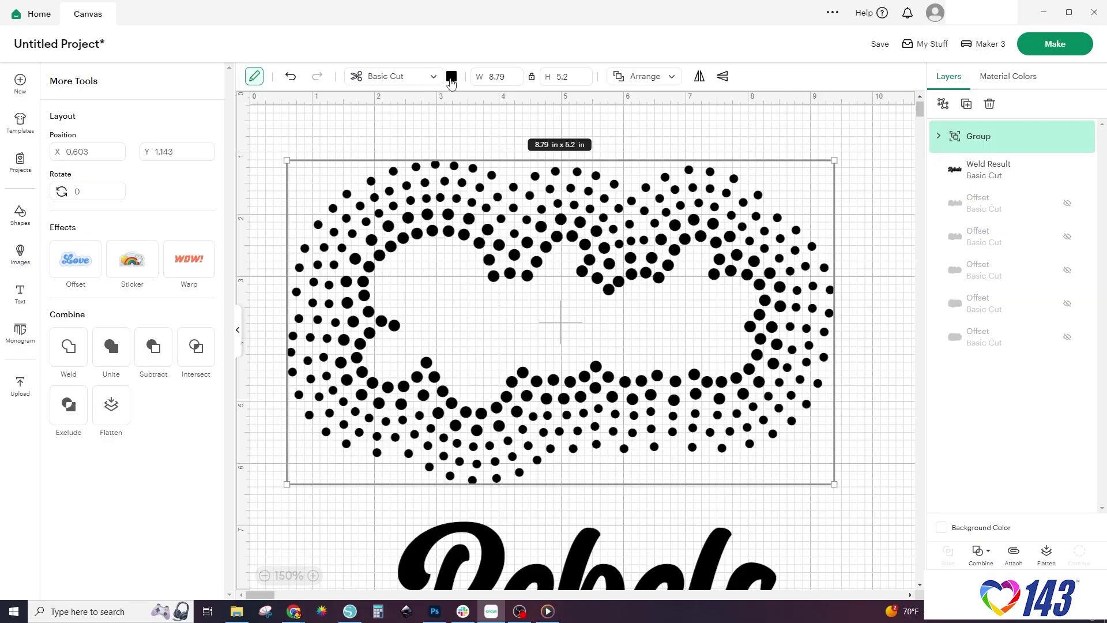
{"action": "left_click", "coordinate": [452, 81]}
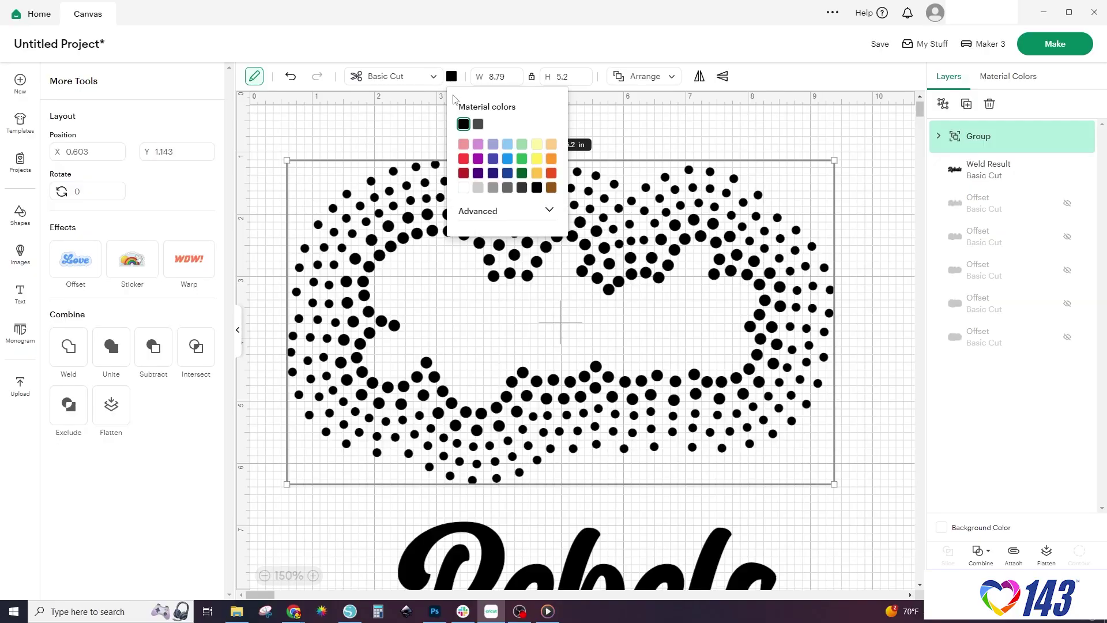
{"action": "left_click", "coordinate": [508, 173]}
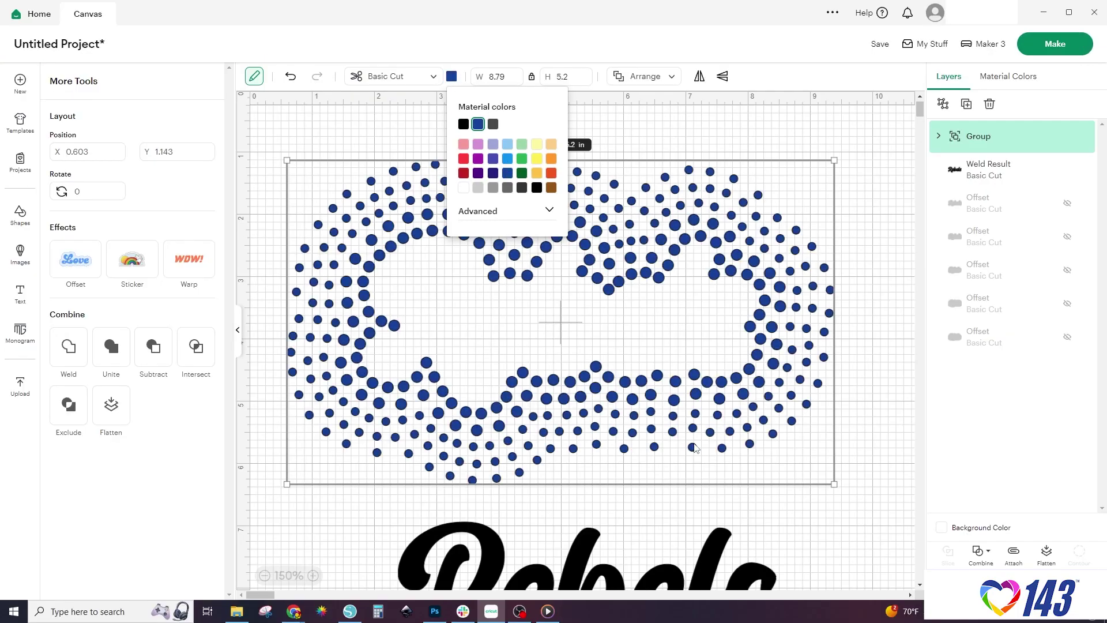
- Move the Rebels lettering back into the center of the circles and open its material color choices
{"action": "left_click", "coordinate": [751, 527]}
{"action": "left_click_drag", "start_coordinate": [714, 548], "coordinate": [689, 276]}
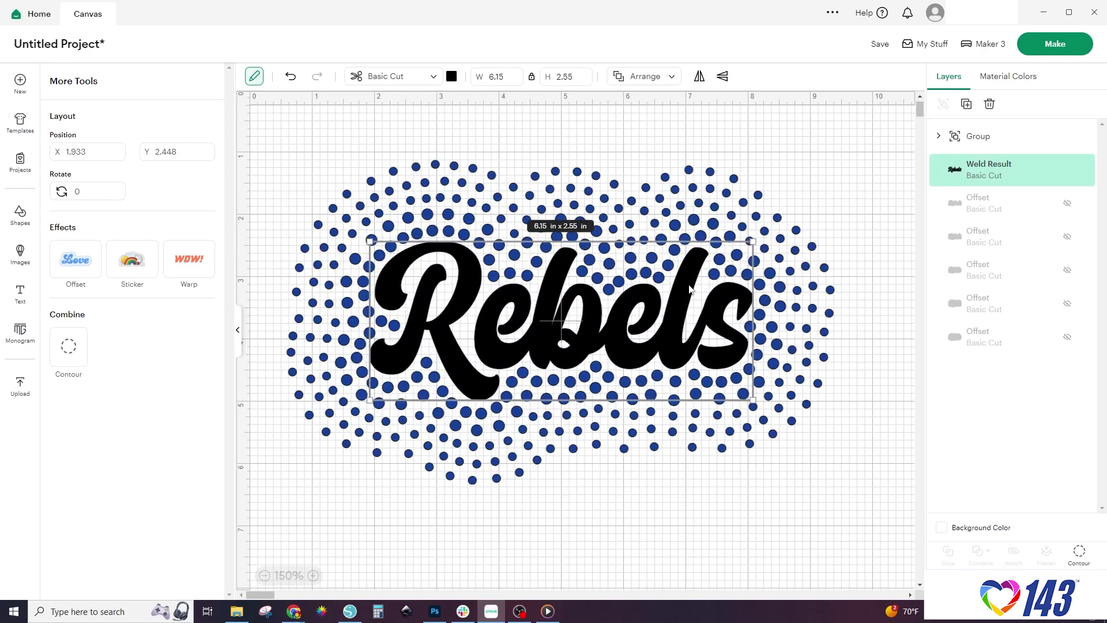
{"action": "left_click", "coordinate": [452, 77]}
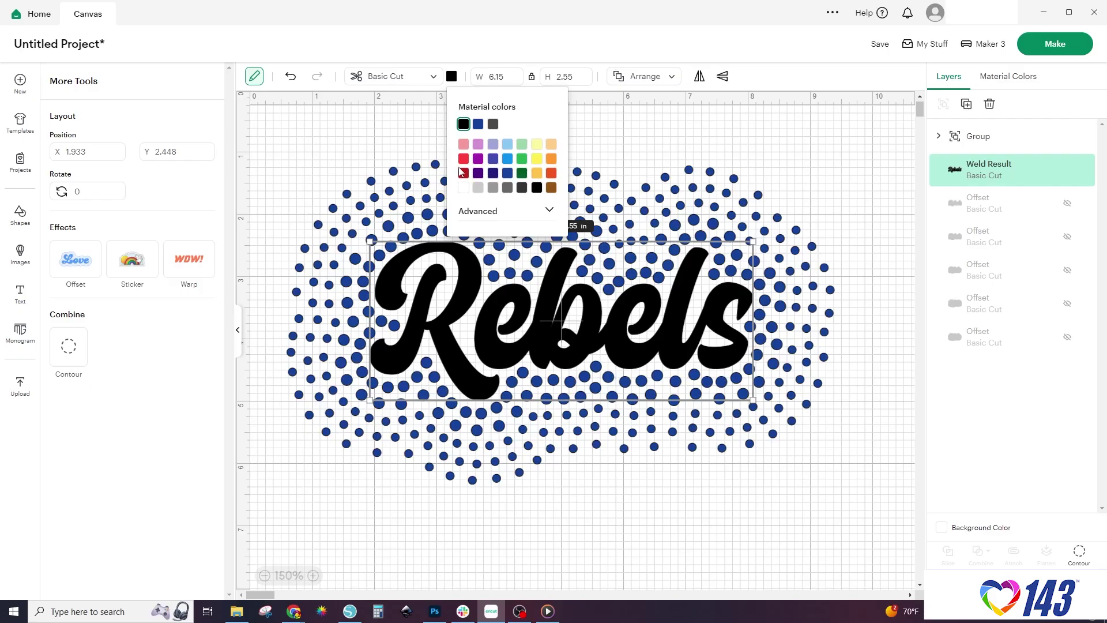